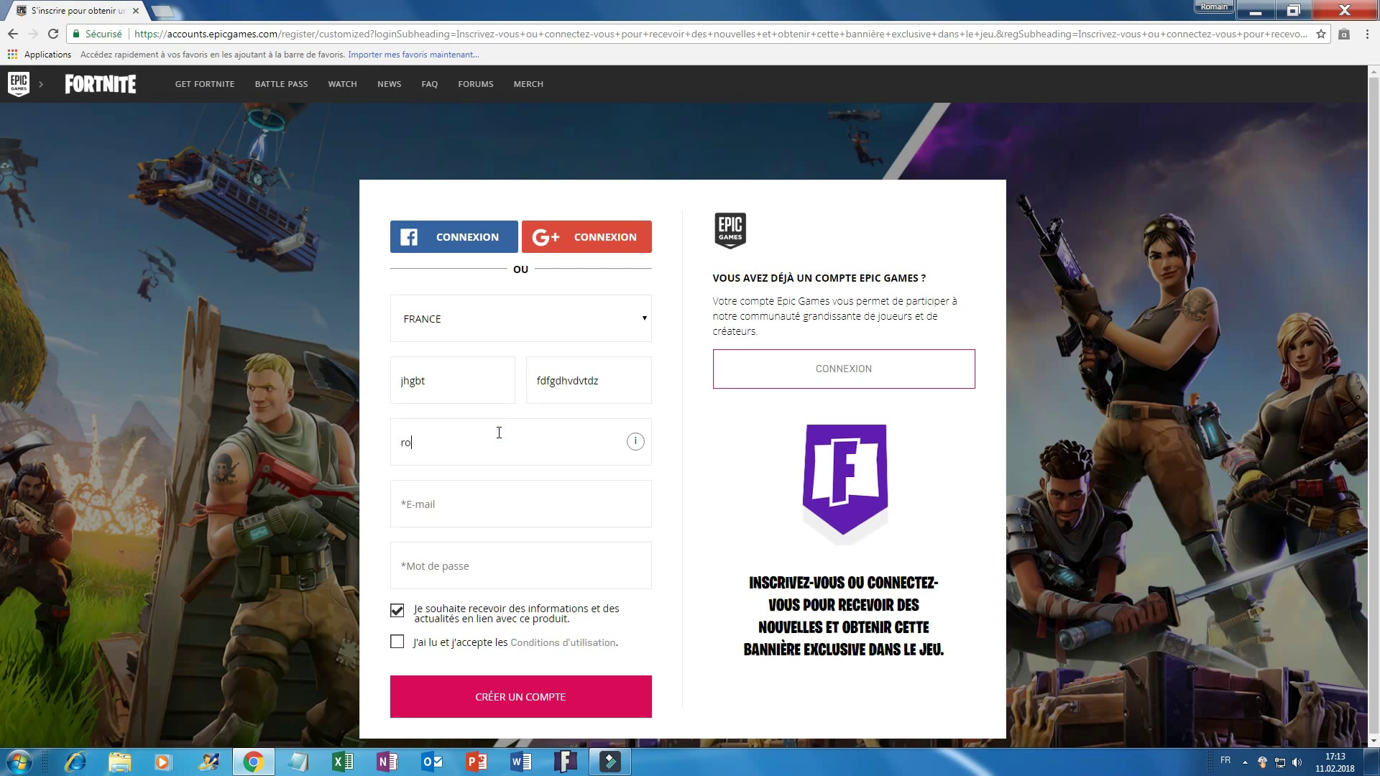
Enter the account e-mail address, fixing its wrong last digit.
click(498, 509)
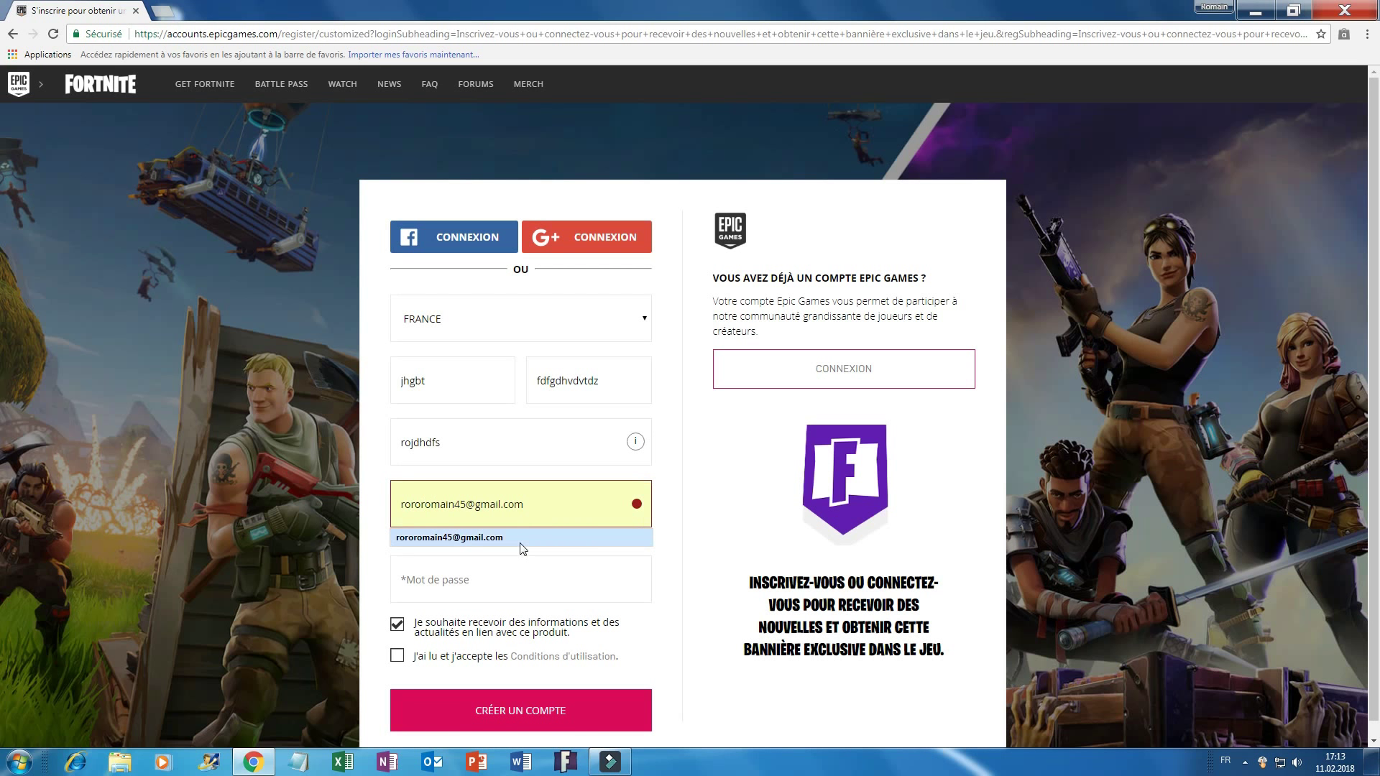
click(517, 538)
click(462, 503)
key(BackSpace)
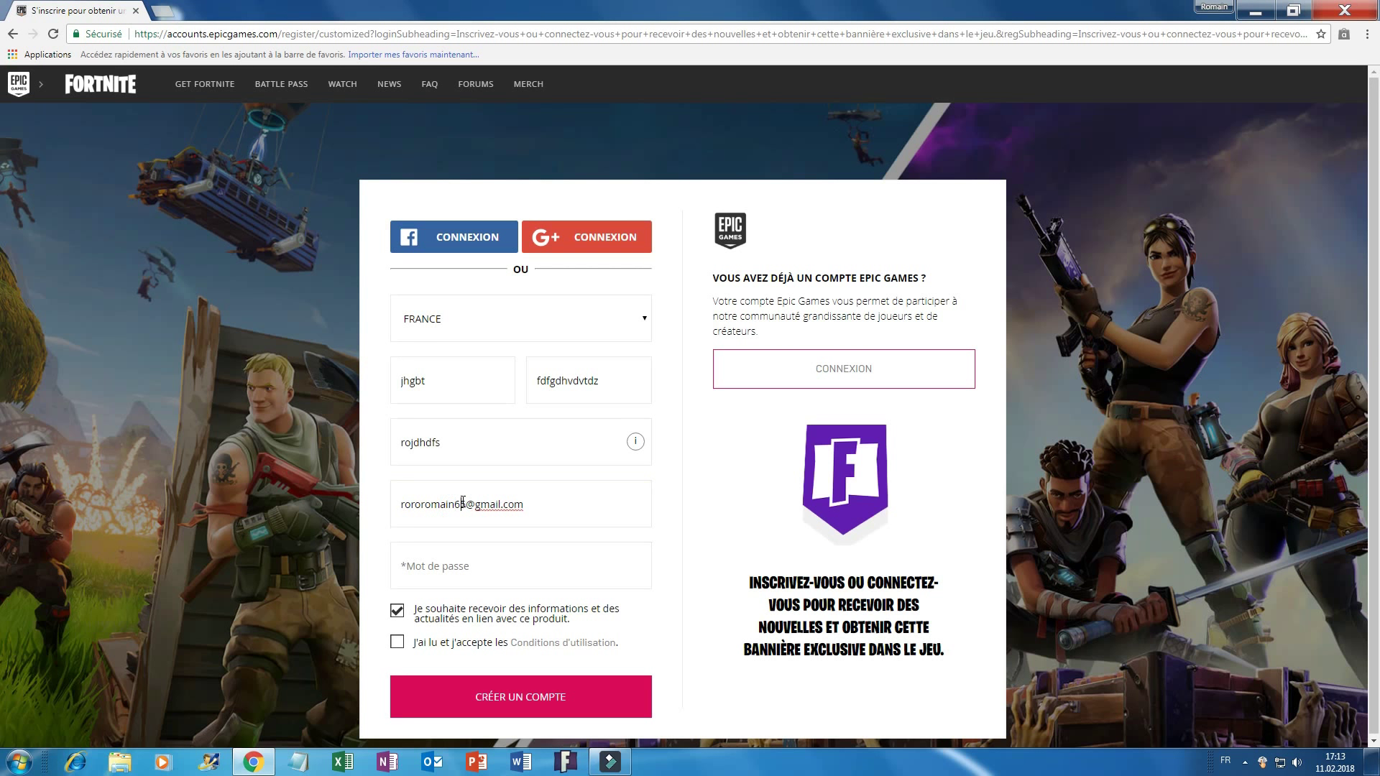
Enter the account password, accept the terms of use, and submit CRÉER UN COMPTE.
click(508, 565)
text(r)
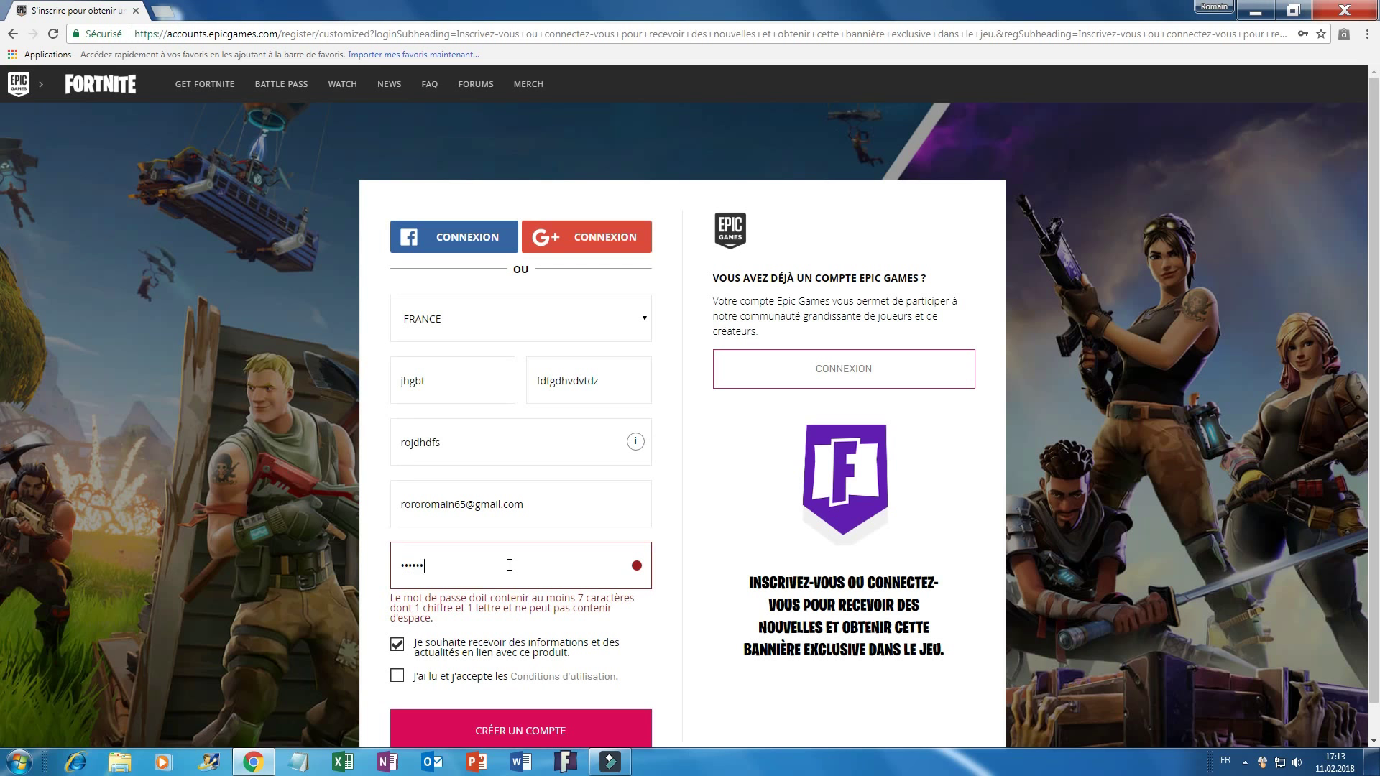
text(1)
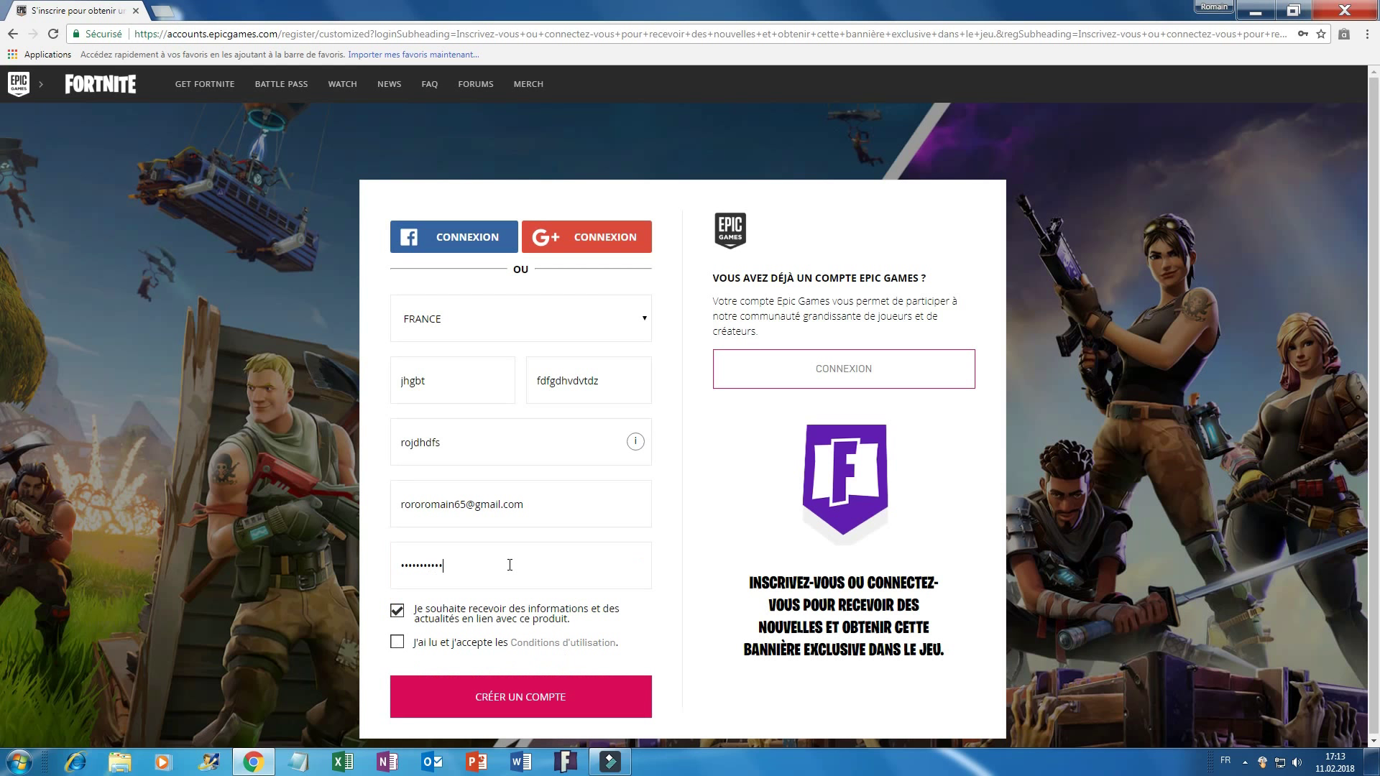
click(397, 643)
click(540, 700)
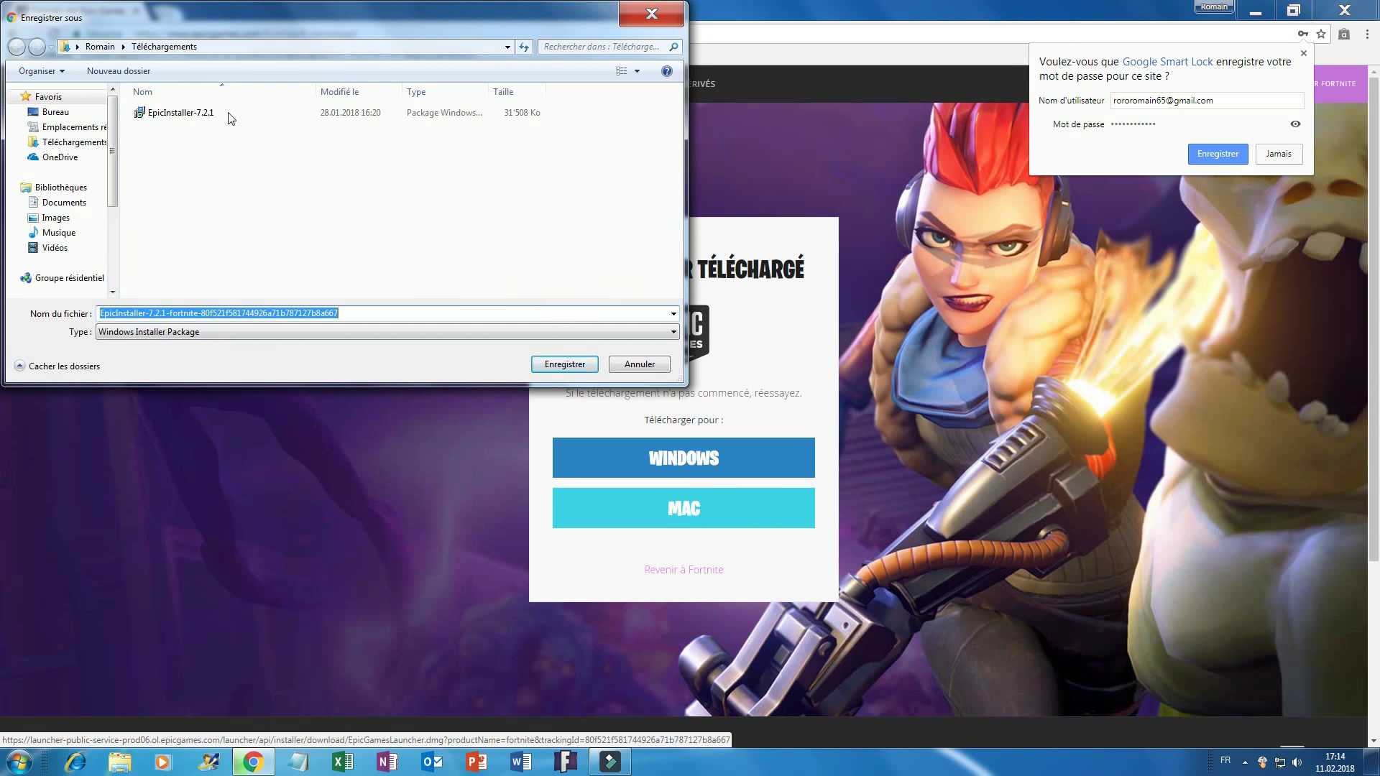
Save the Windows installer into Téléchargements, then download and save a second copy.
click(72, 142)
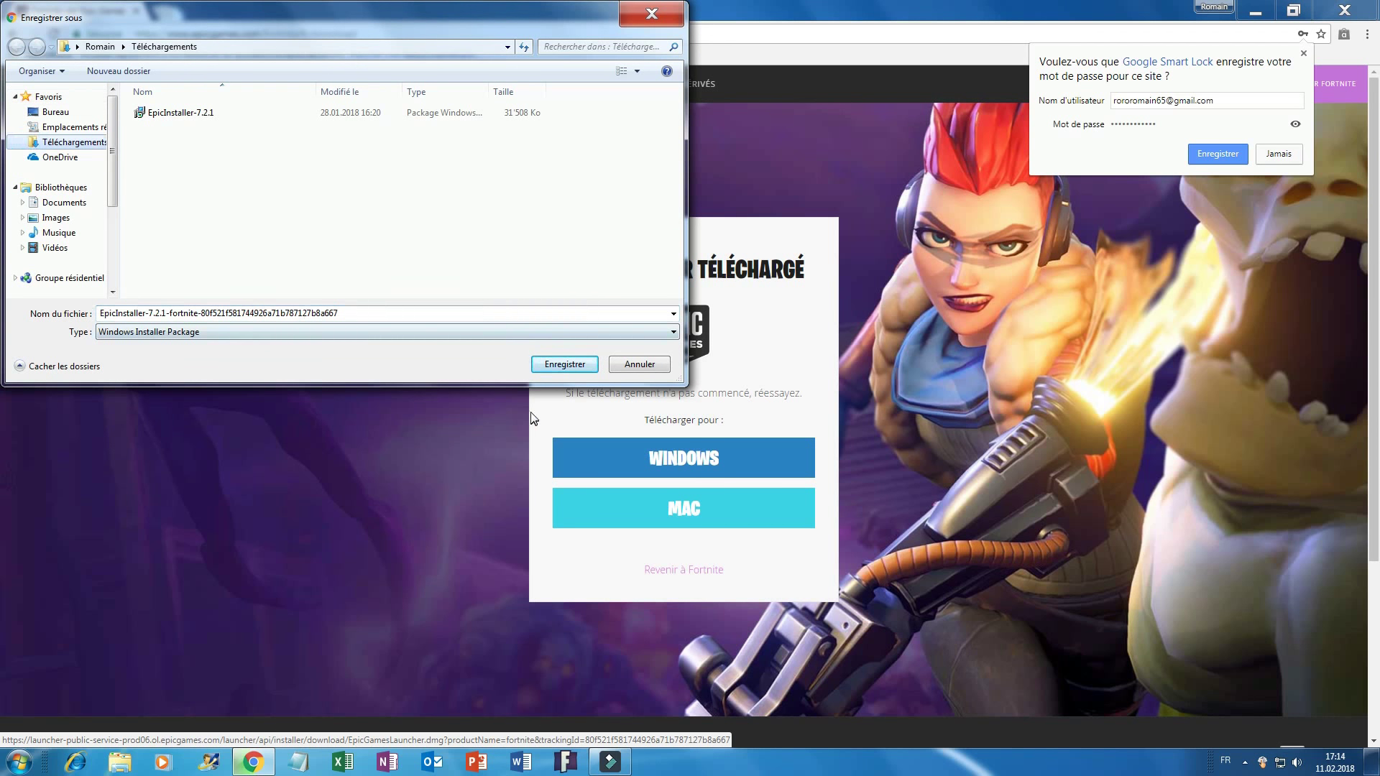
click(580, 368)
click(744, 466)
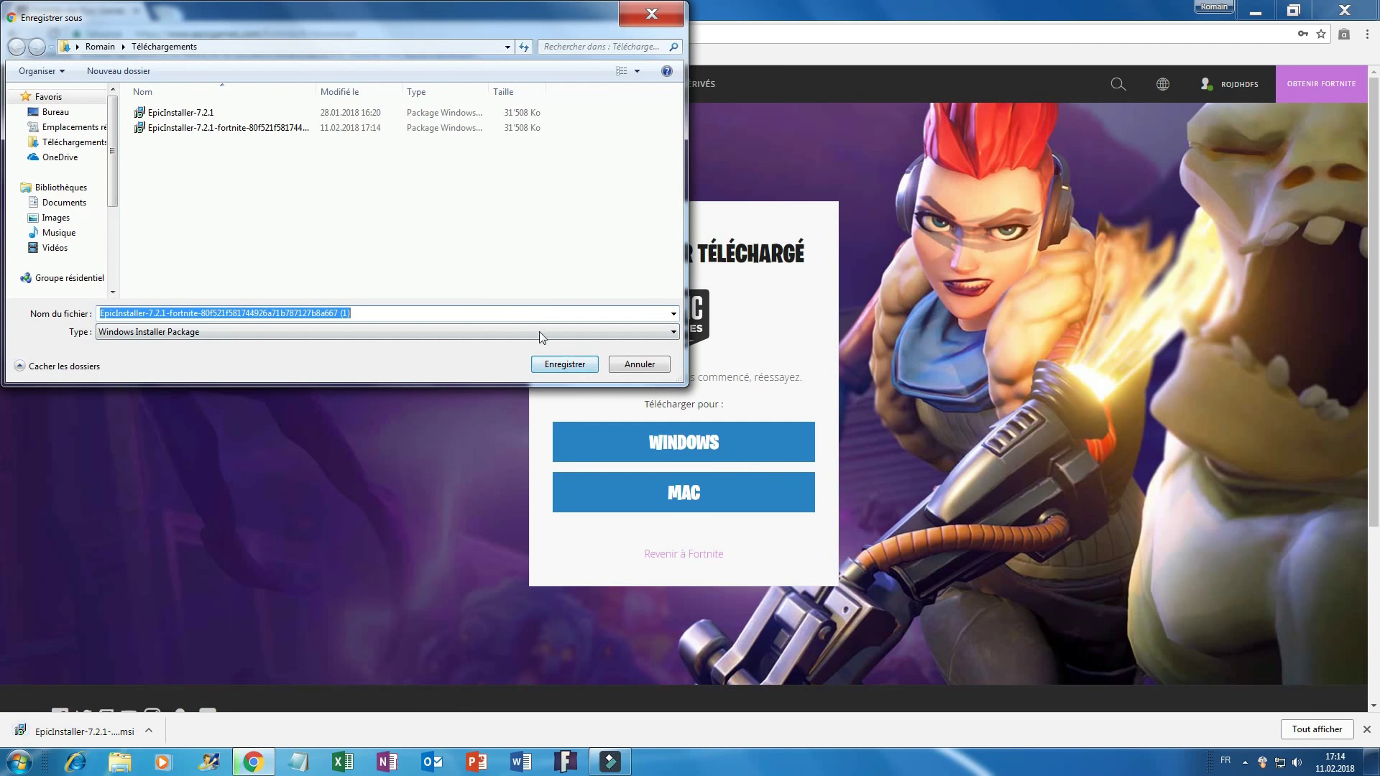
click(580, 367)
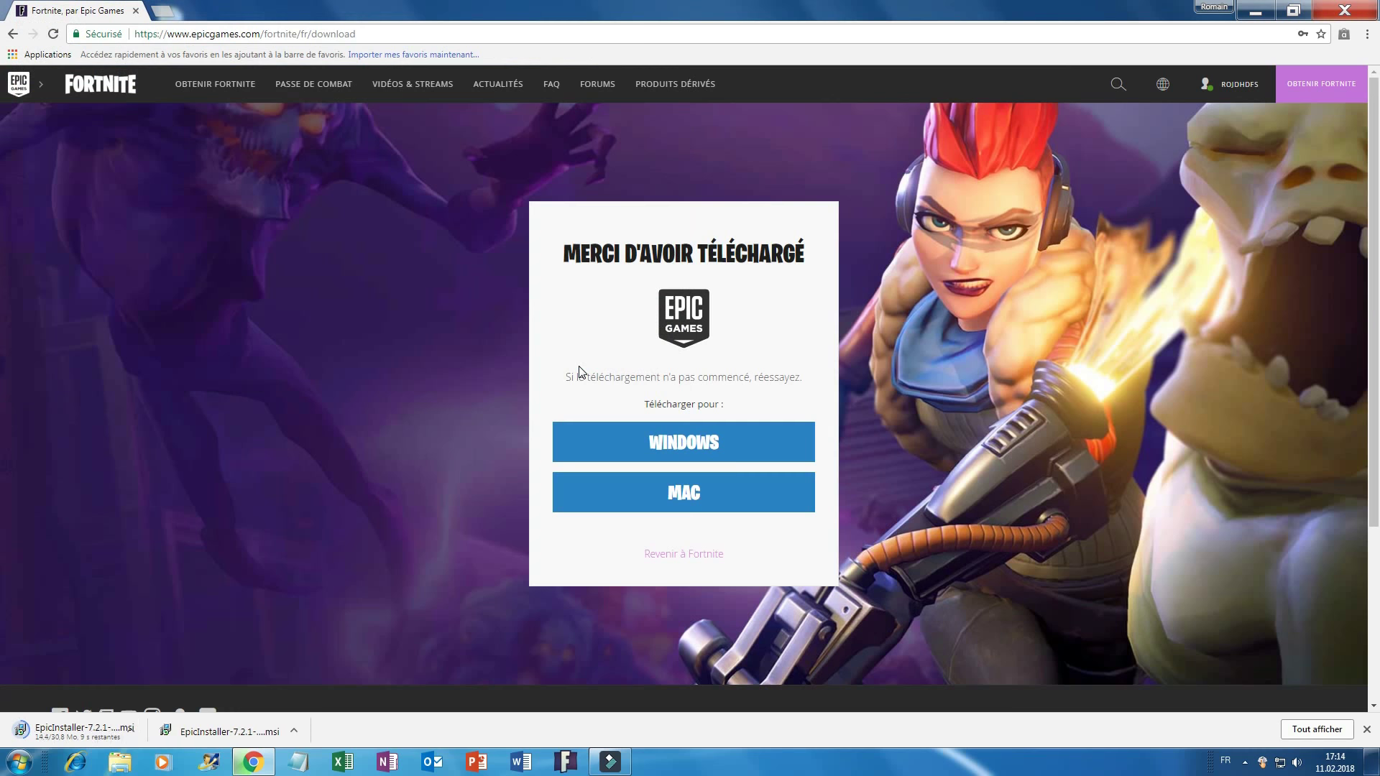
Quit Chrome and dismiss the download-in-progress warning.
right_click(233, 738)
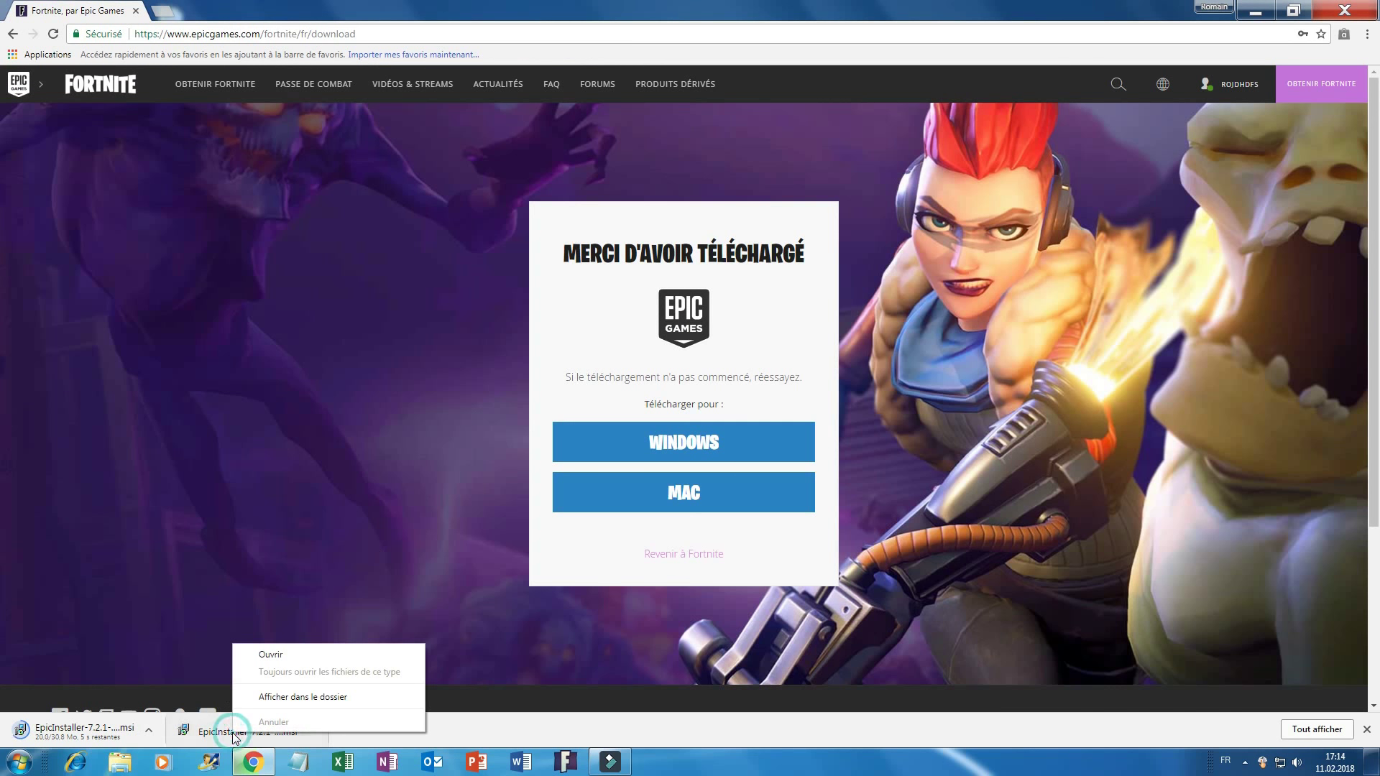
click(174, 667)
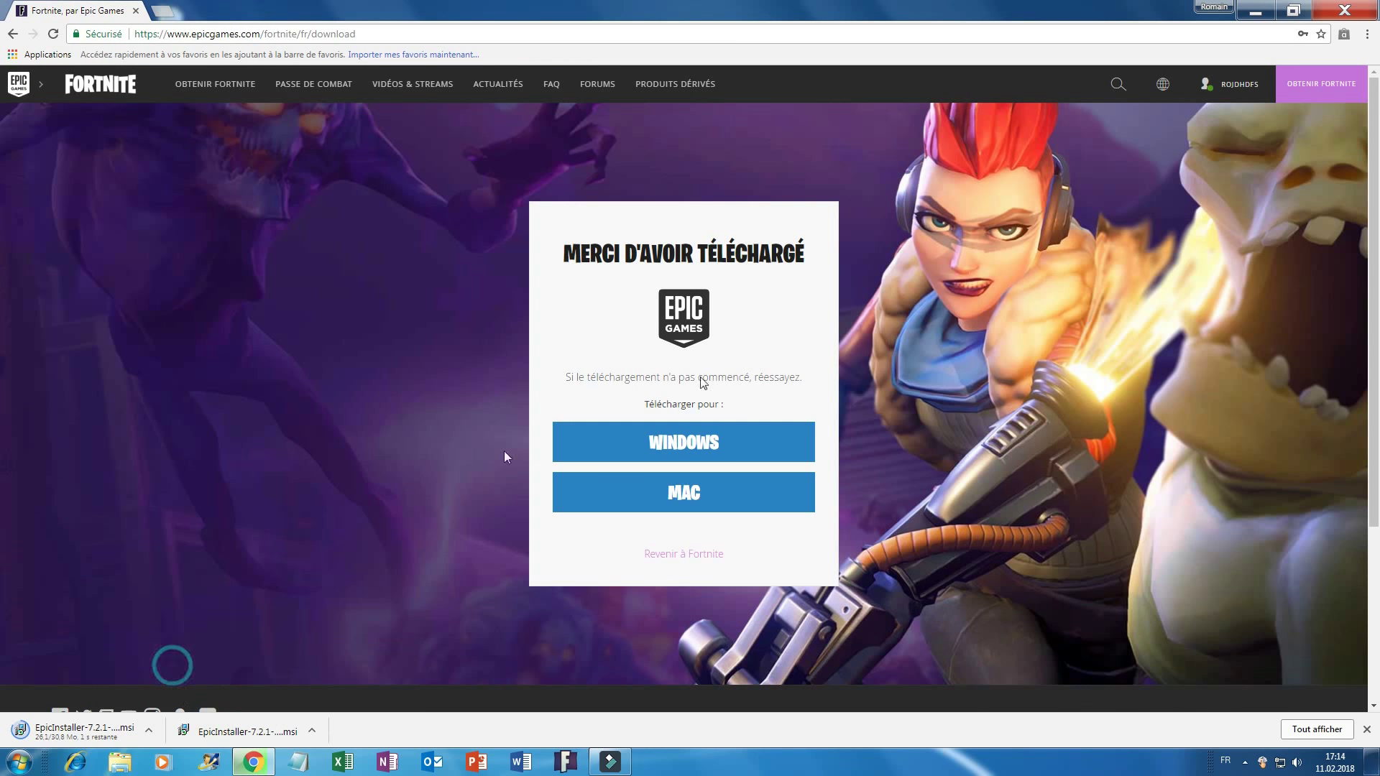
click(1330, 7)
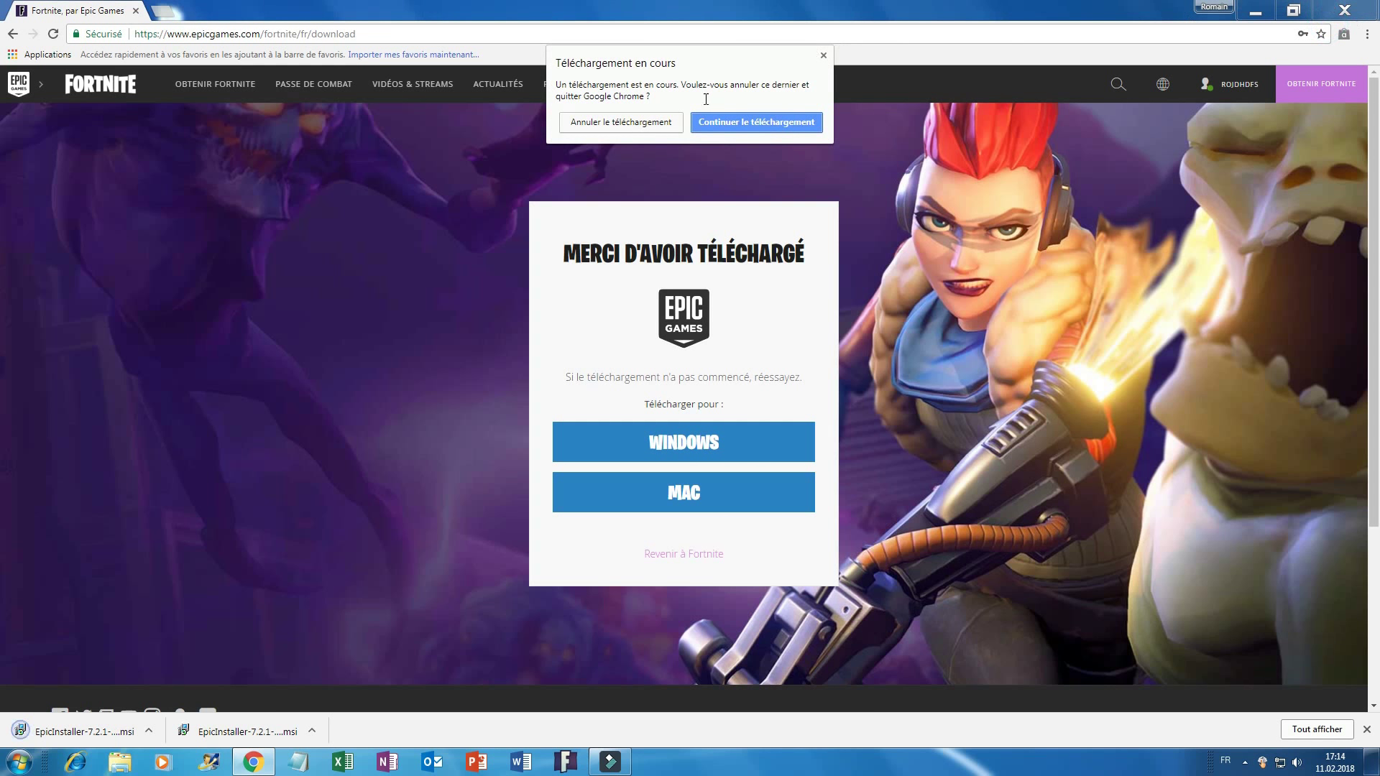
click(824, 56)
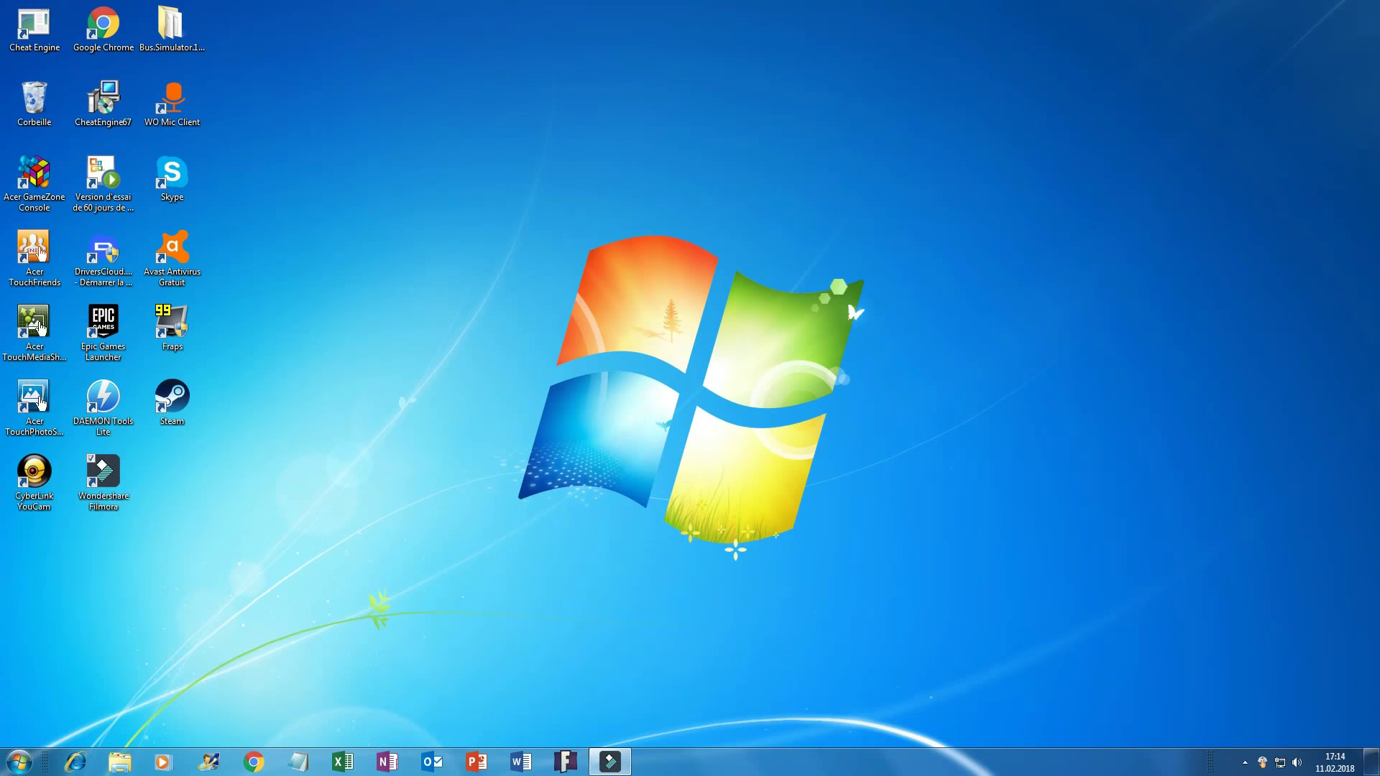
Run the EpicInstaller-7.2.1-fortnite .msi from Téléchargements, allowing it past the security warning.
click(118, 763)
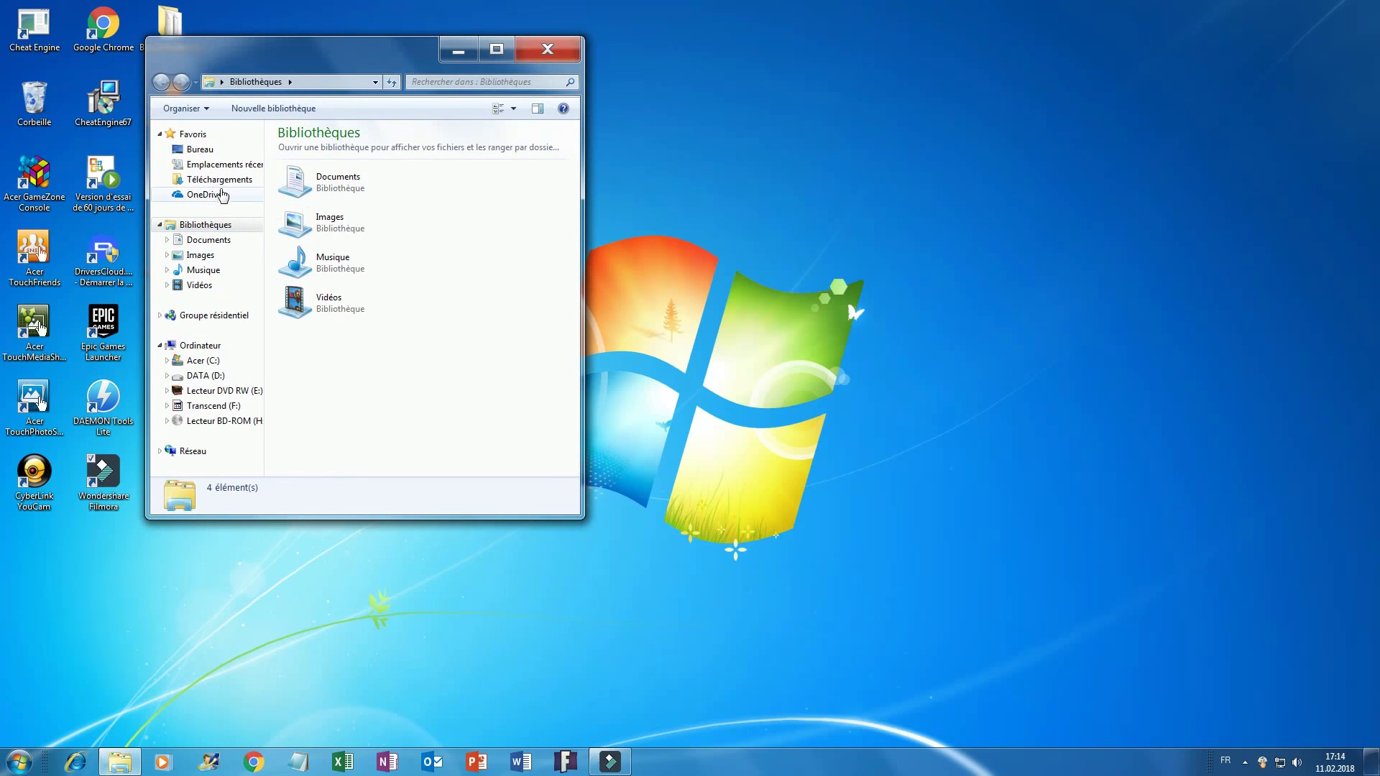
click(219, 180)
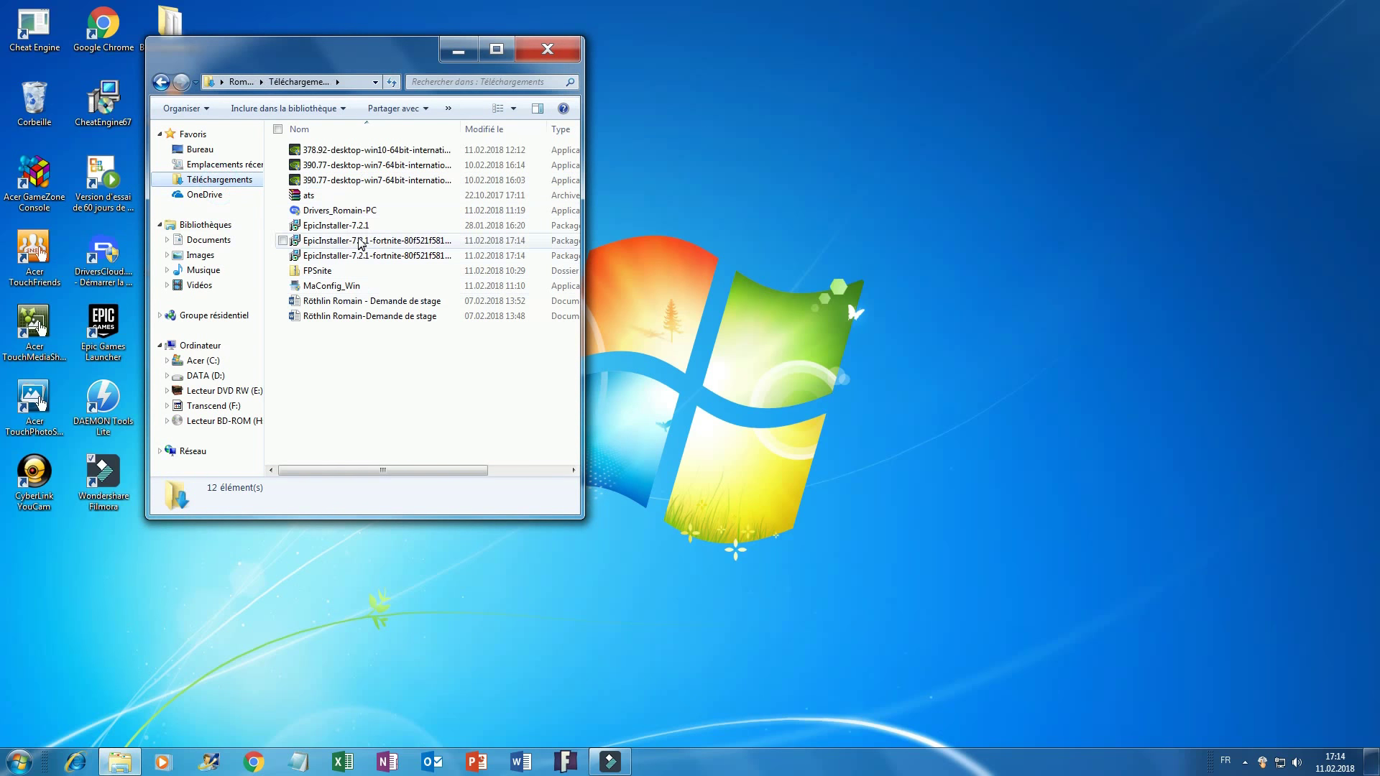
double_click(363, 242)
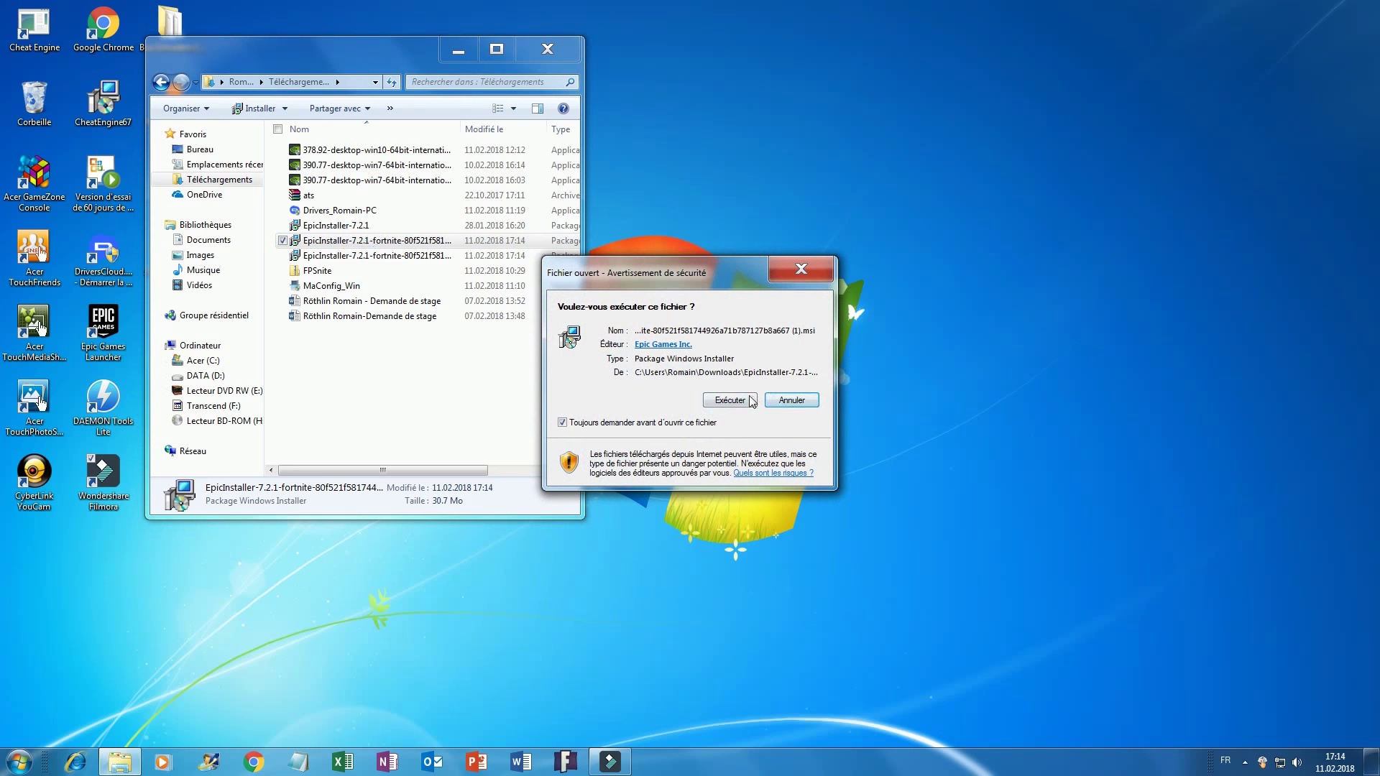
click(744, 399)
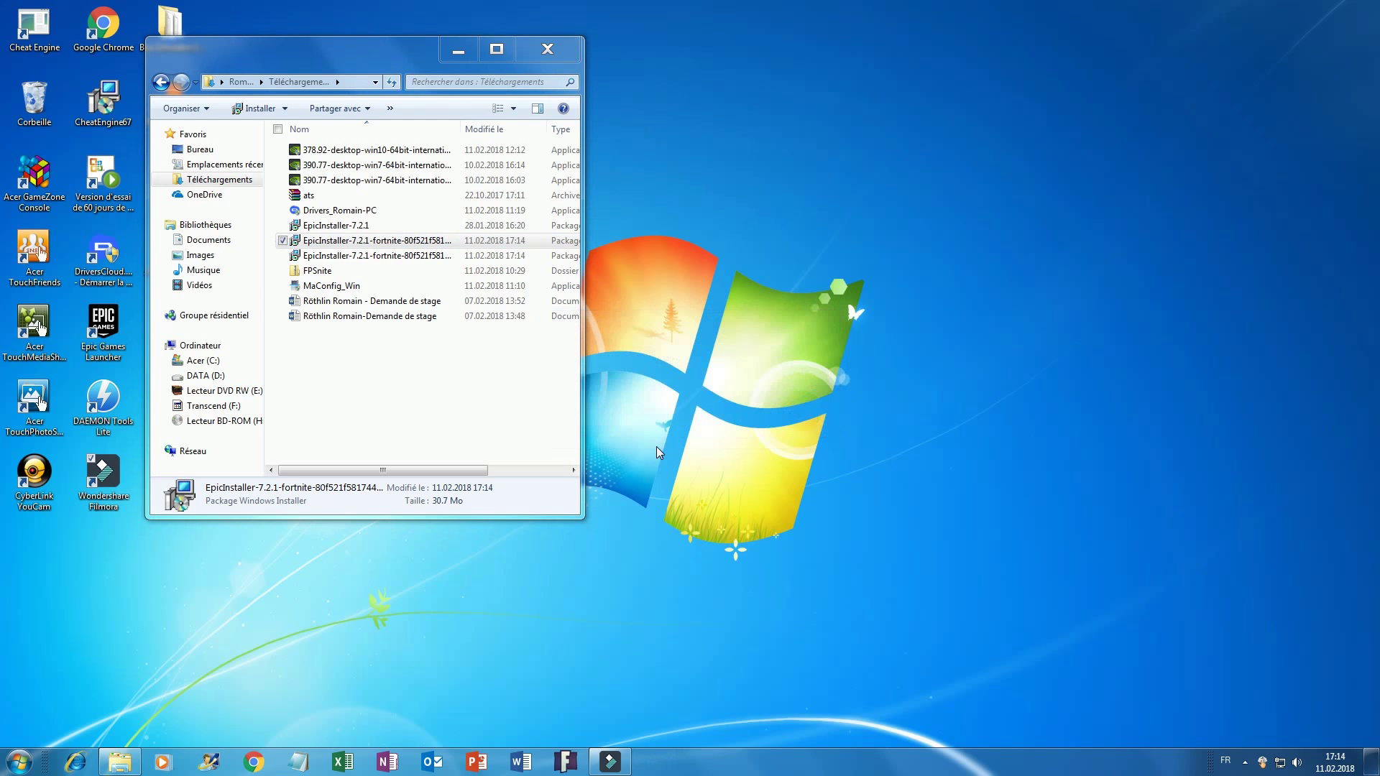
Close Explorer, raise and minimise Filmora, and choose Réparer in the launcher setup.
click(546, 49)
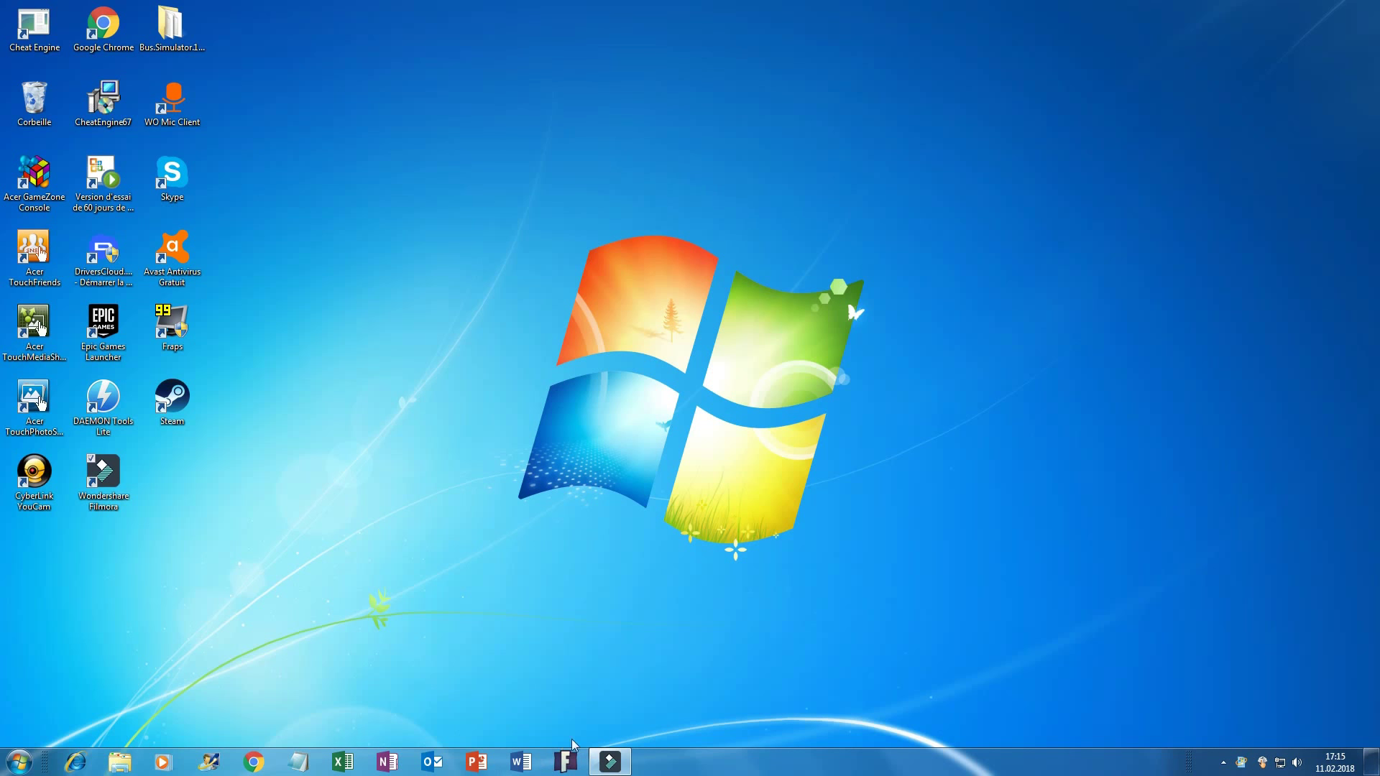
click(609, 767)
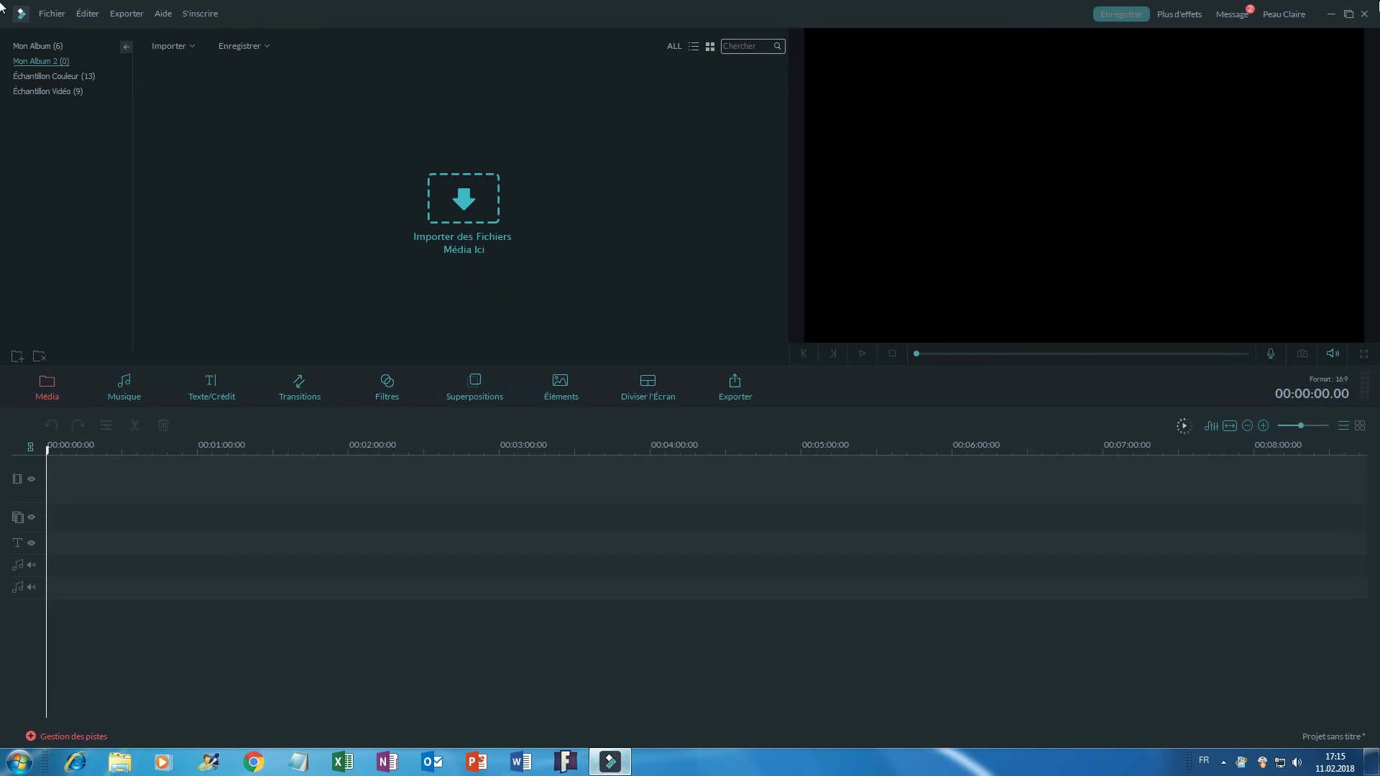
click(1330, 14)
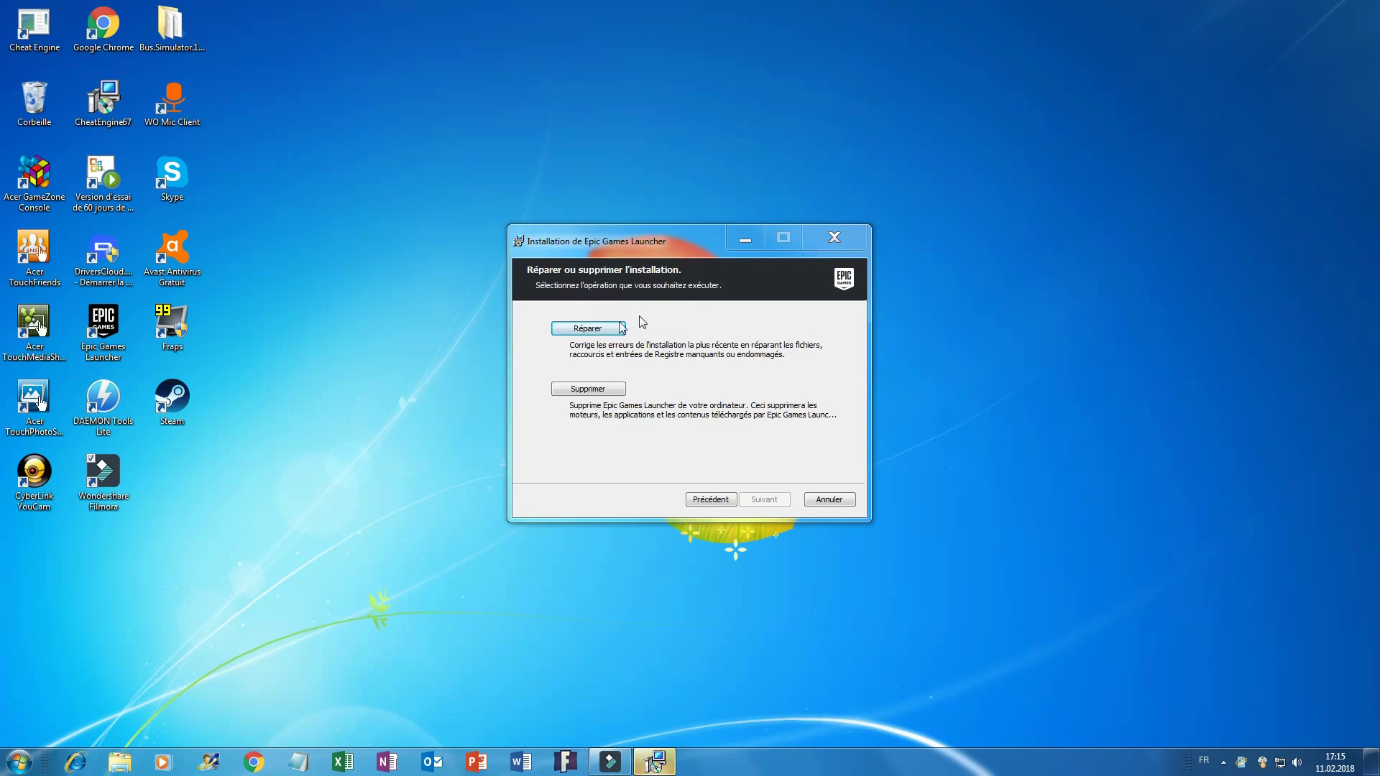
click(614, 328)
Start the launcher repair from the 'Prêt à réparer' page.
click(752, 497)
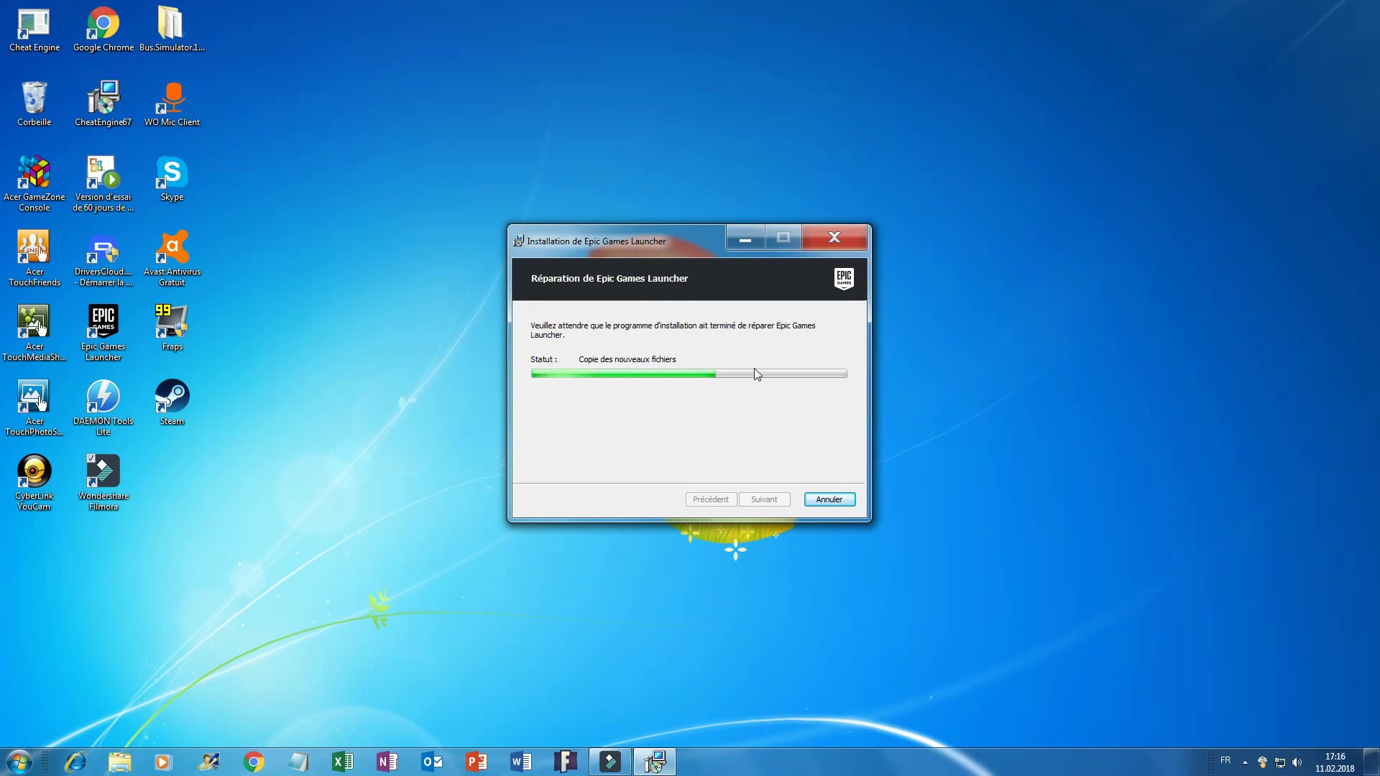
Reposition the installer window and launcher shortcut while the repair installs DirectX and removes backups.
drag(680, 247, 545, 148)
drag(783, 366, 692, 260)
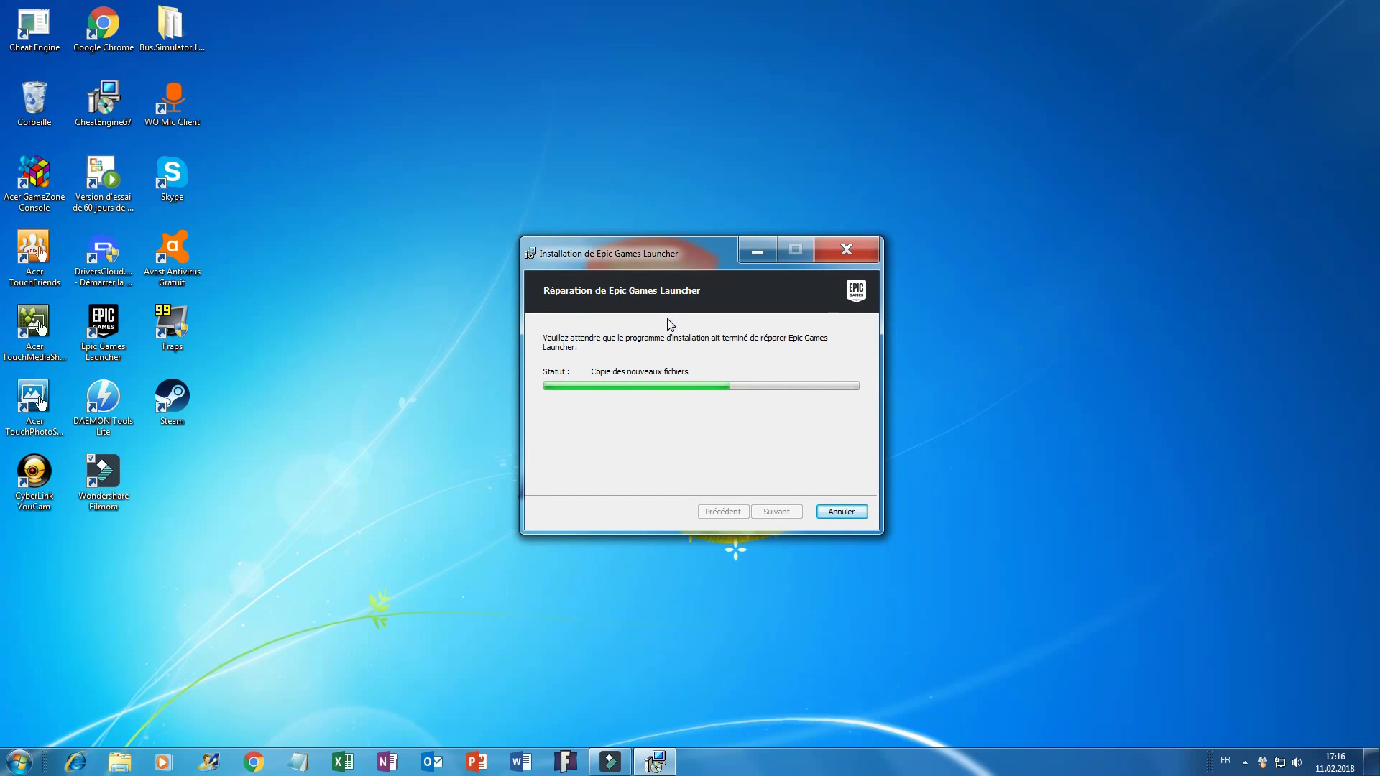
drag(653, 278, 649, 309)
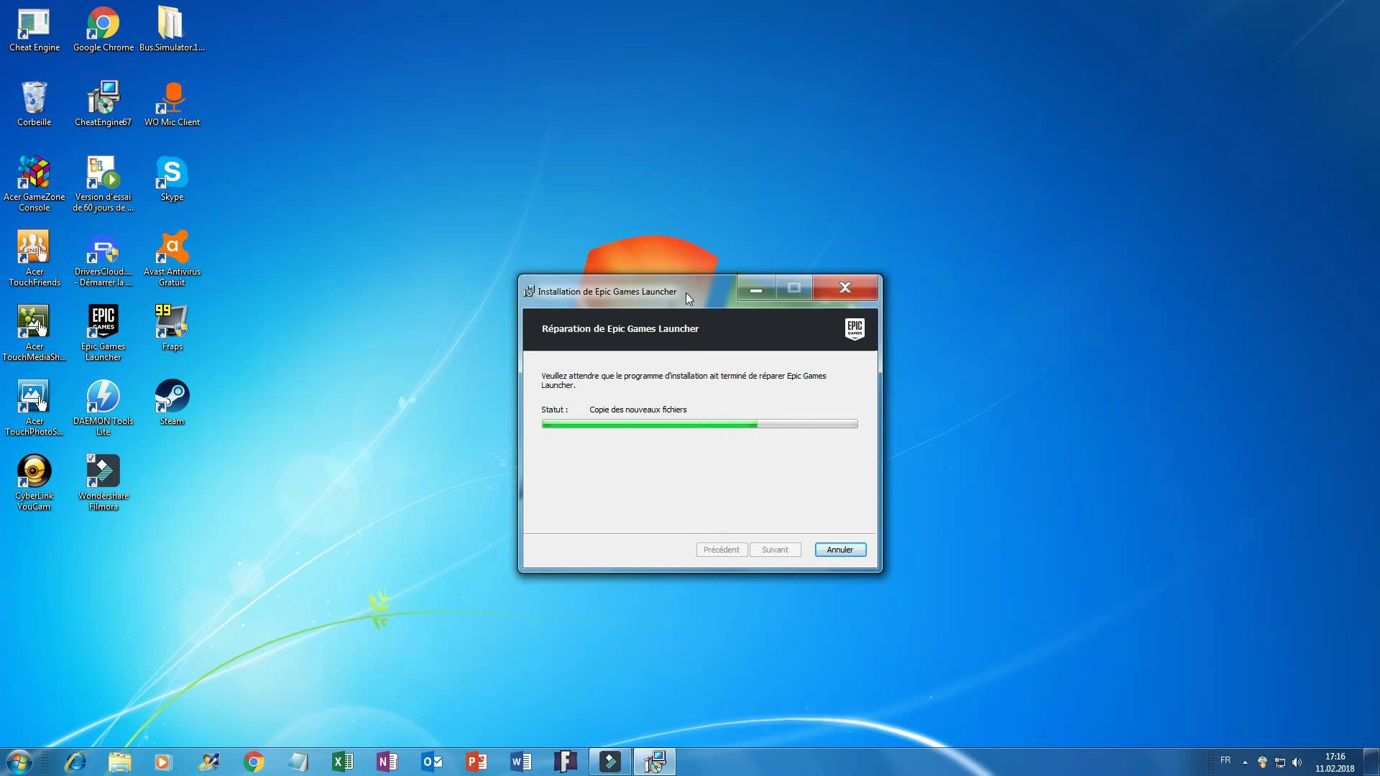
drag(685, 292, 683, 263)
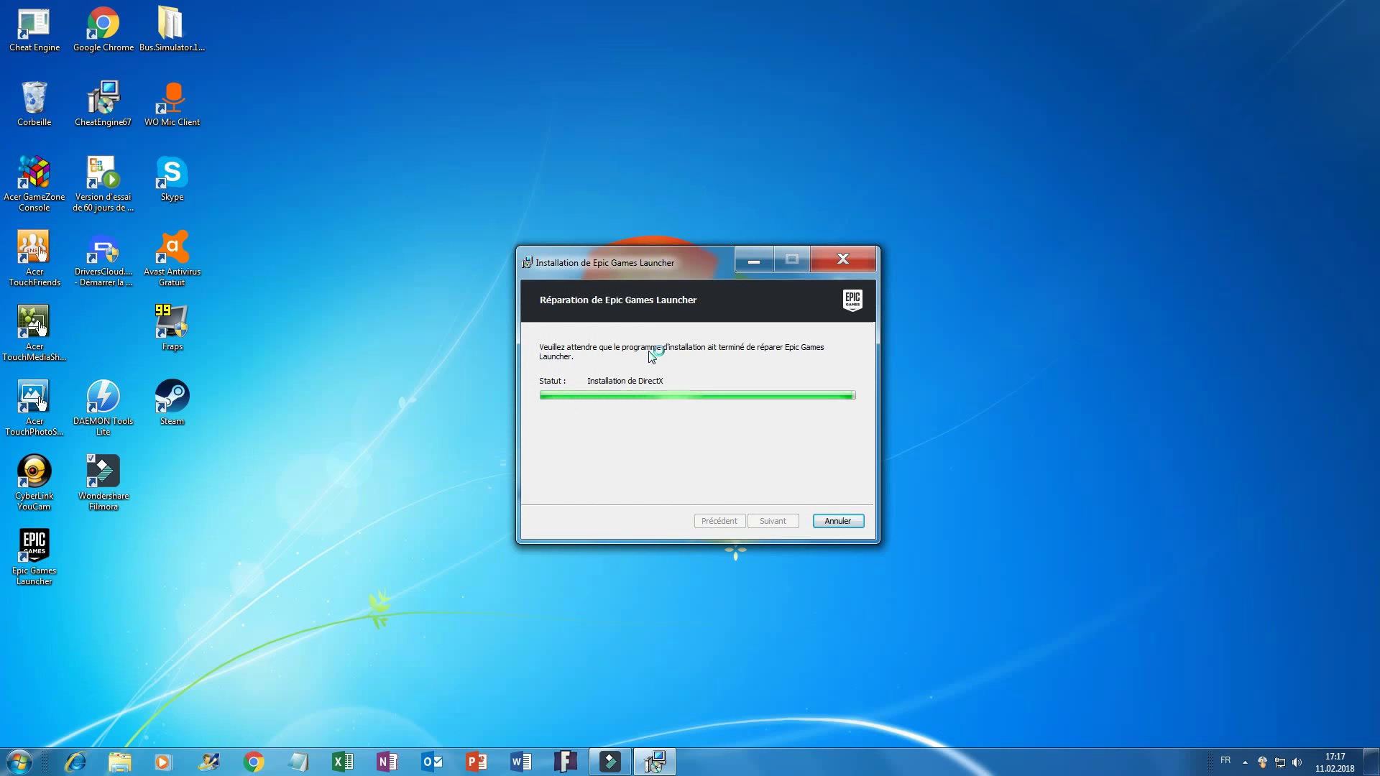
drag(36, 550, 104, 332)
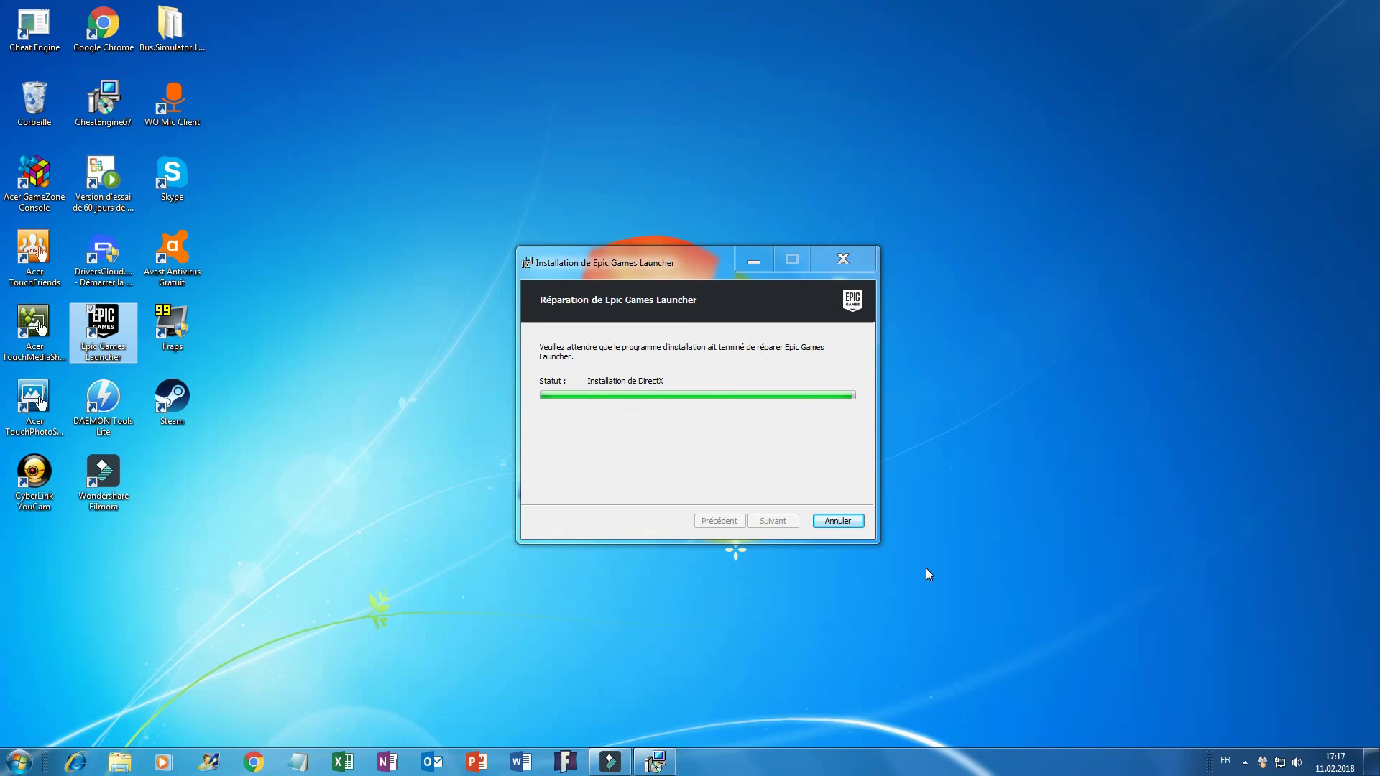
drag(129, 441, 105, 341)
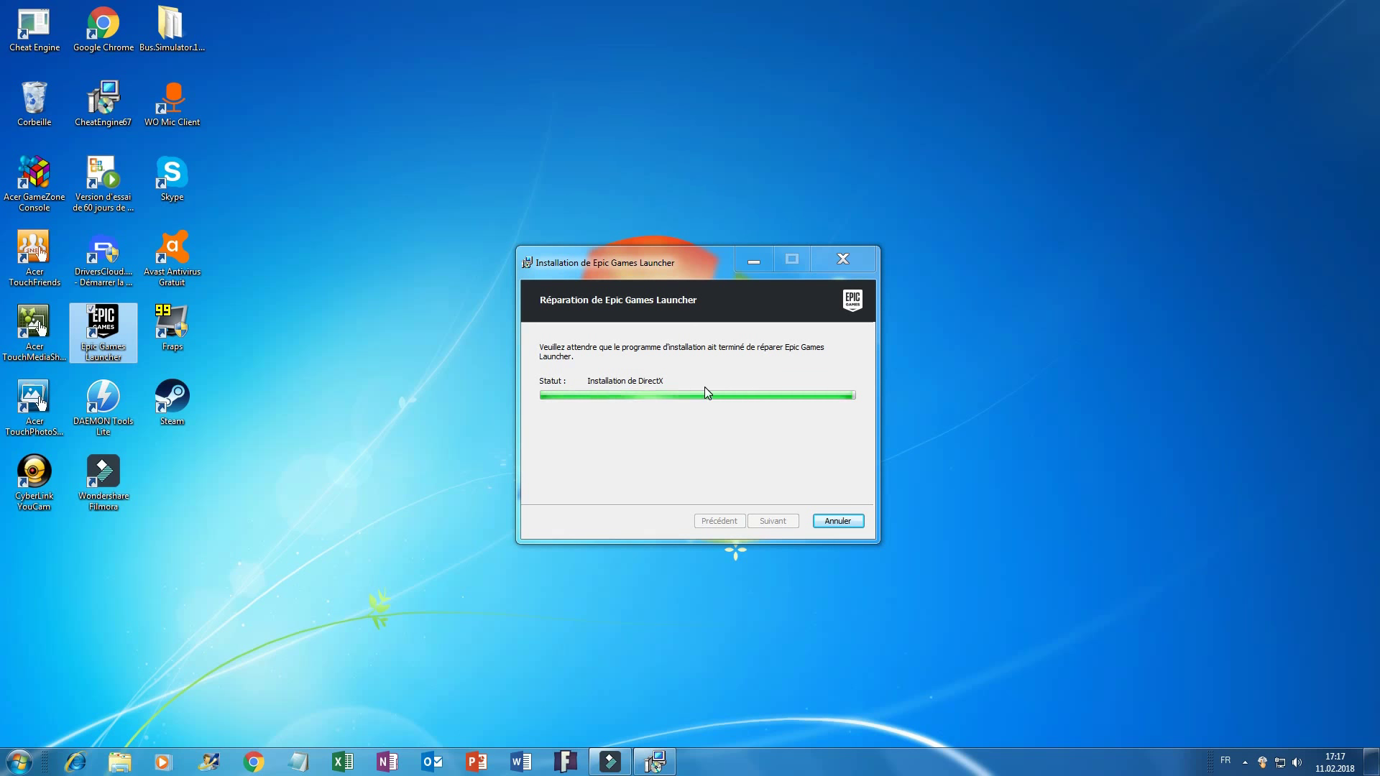
drag(599, 267, 579, 246)
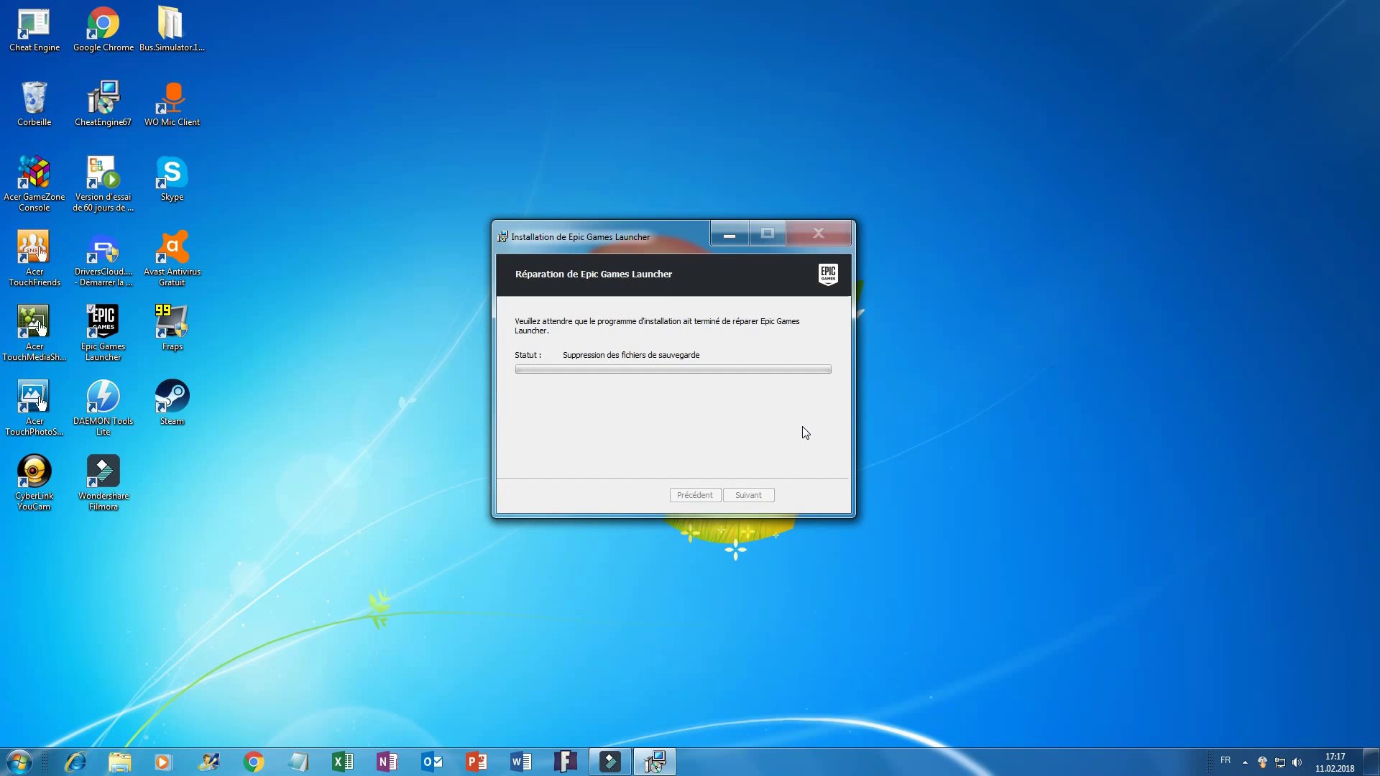
mouse_move(625, 238)
mouse_down()
mouse_move(681, 273)
mouse_move(539, 179)
mouse_move(629, 244)
mouse_up()
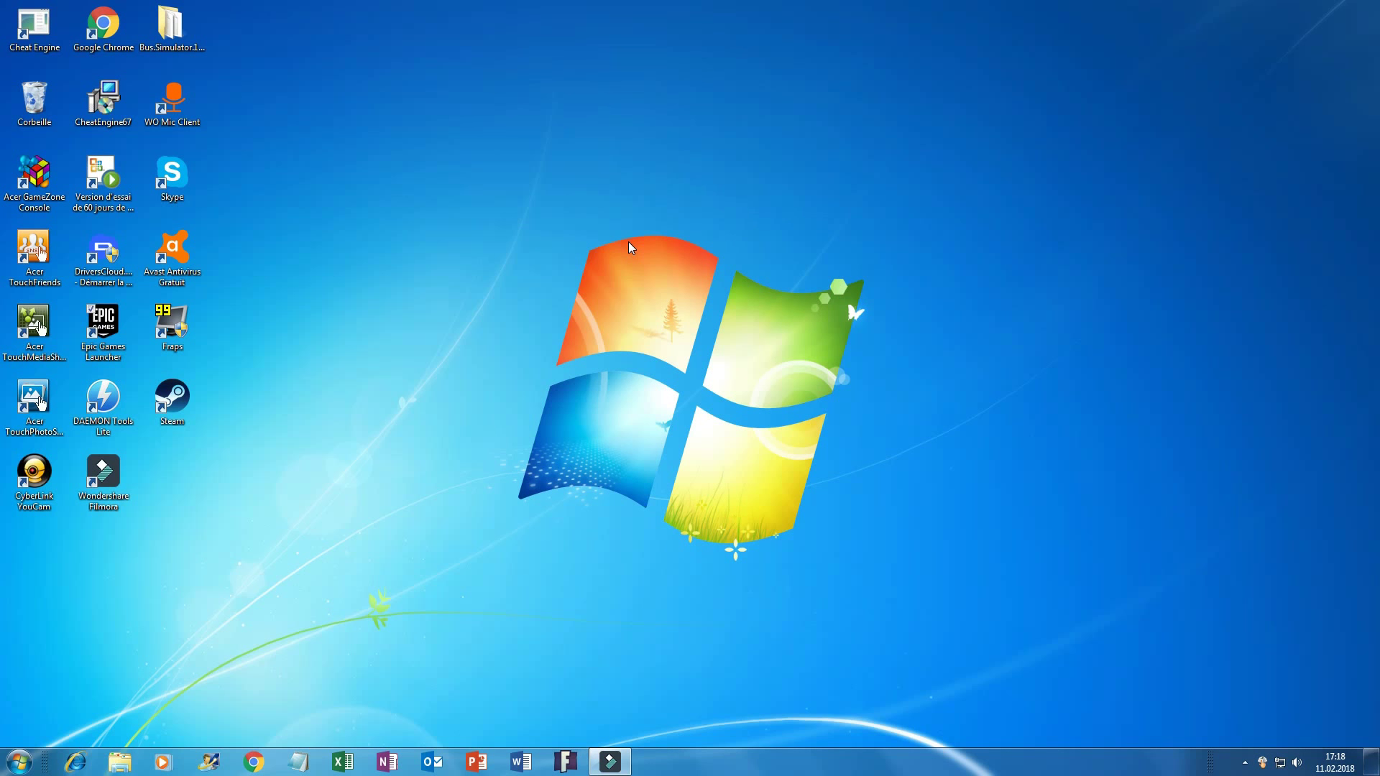
Launch Epic Games Launcher from its desktop shortcut.
drag(531, 515, 883, 299)
click(120, 347)
double_click(120, 347)
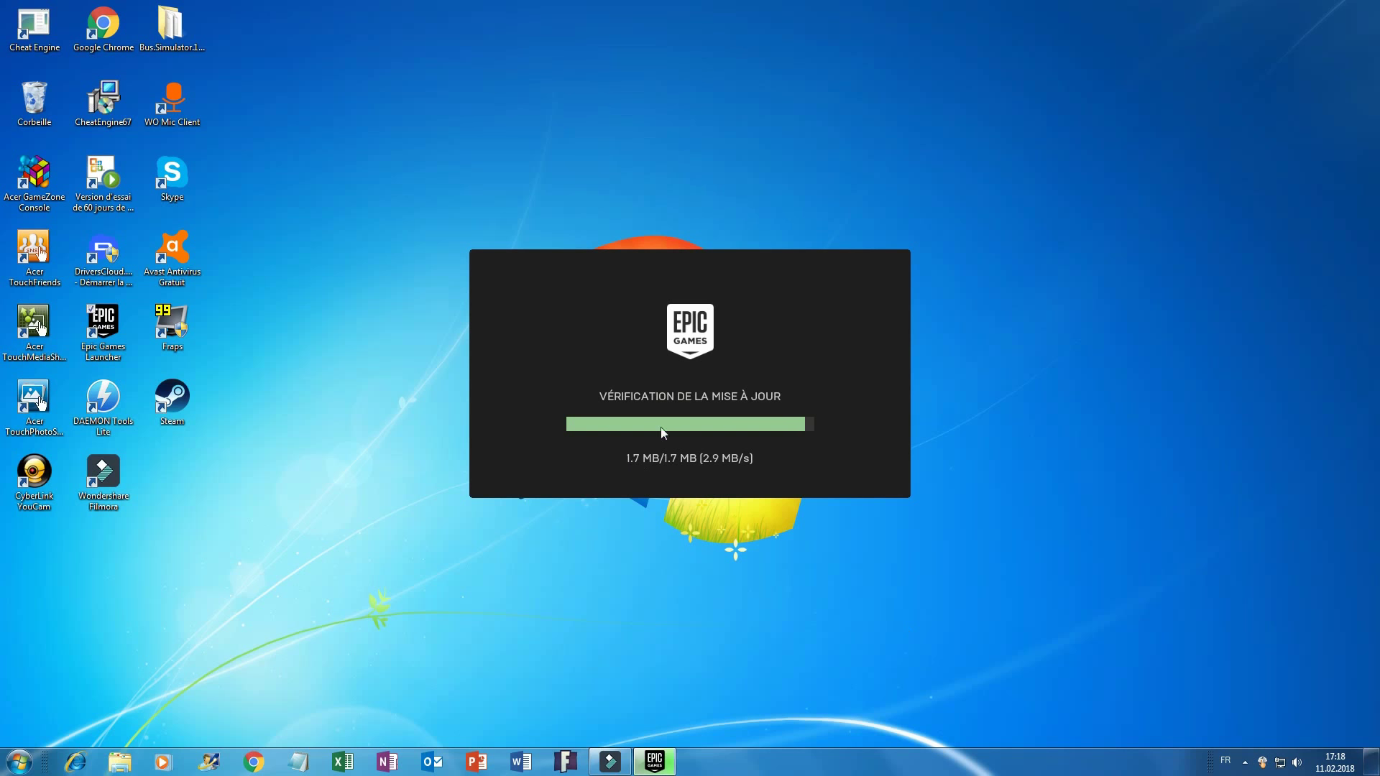
Wait for the launcher update to finish, moving the update window aside.
mouse_move(619, 447)
mouse_down()
mouse_move(769, 543)
mouse_move(616, 438)
mouse_move(596, 468)
mouse_move(624, 471)
mouse_up()
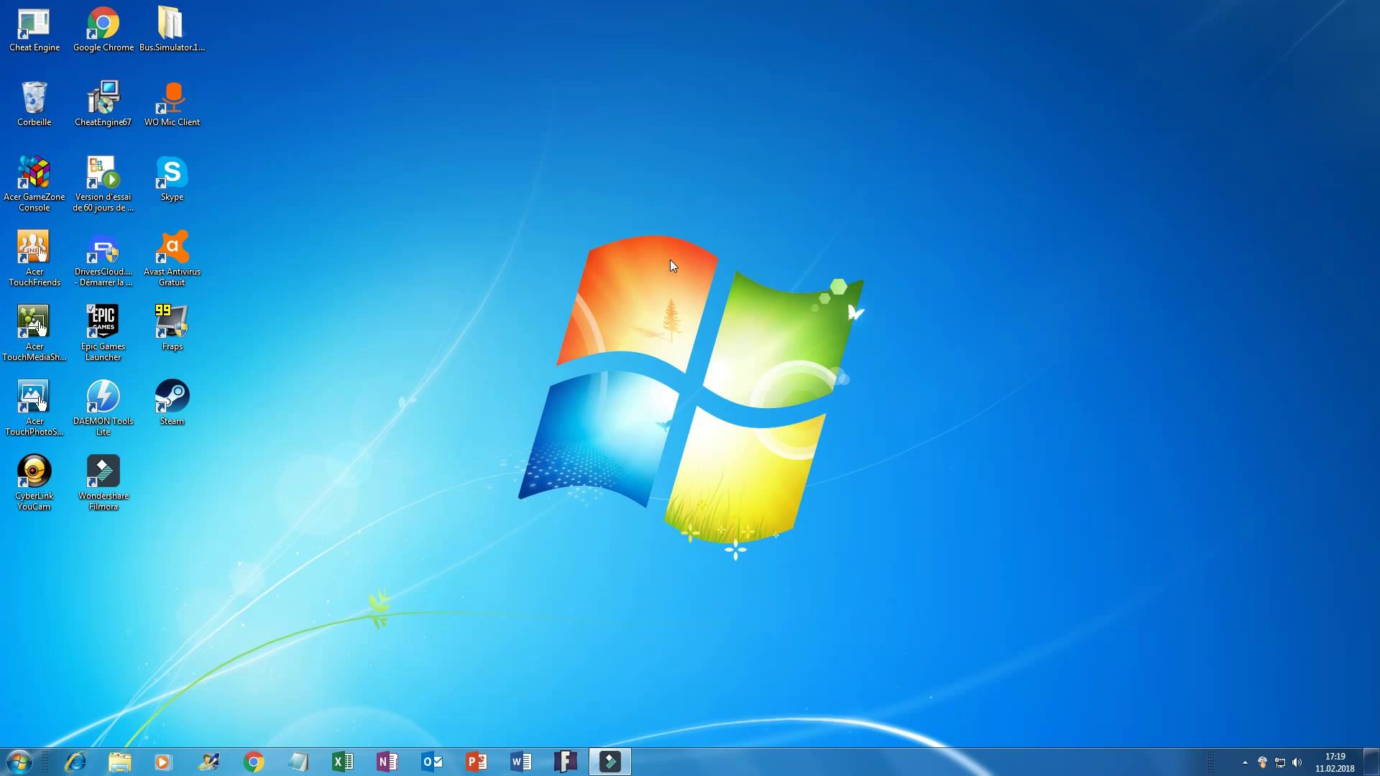
drag(501, 533, 877, 601)
drag(769, 544, 962, 282)
drag(874, 205, 461, 572)
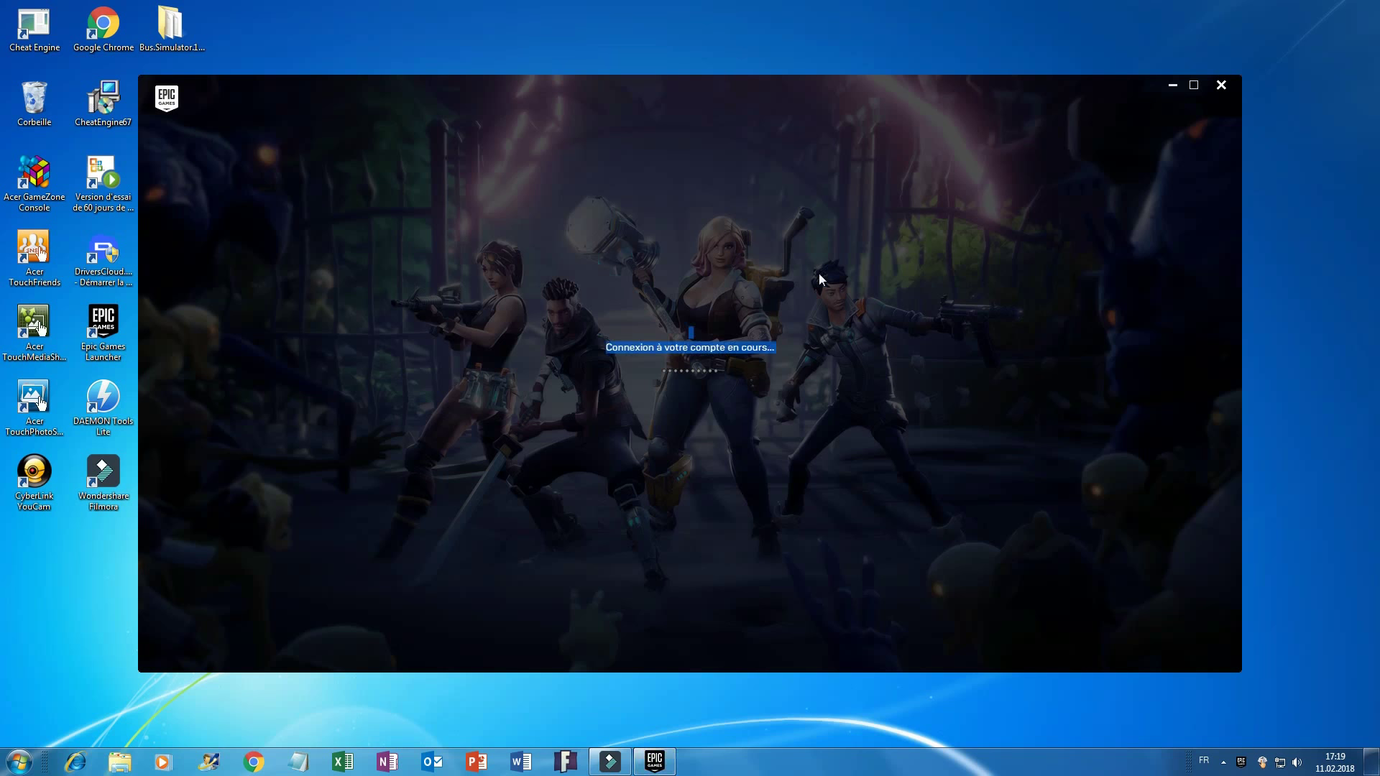
Sign out of the current account via Déconnexion in the account menu.
drag(806, 106, 758, 168)
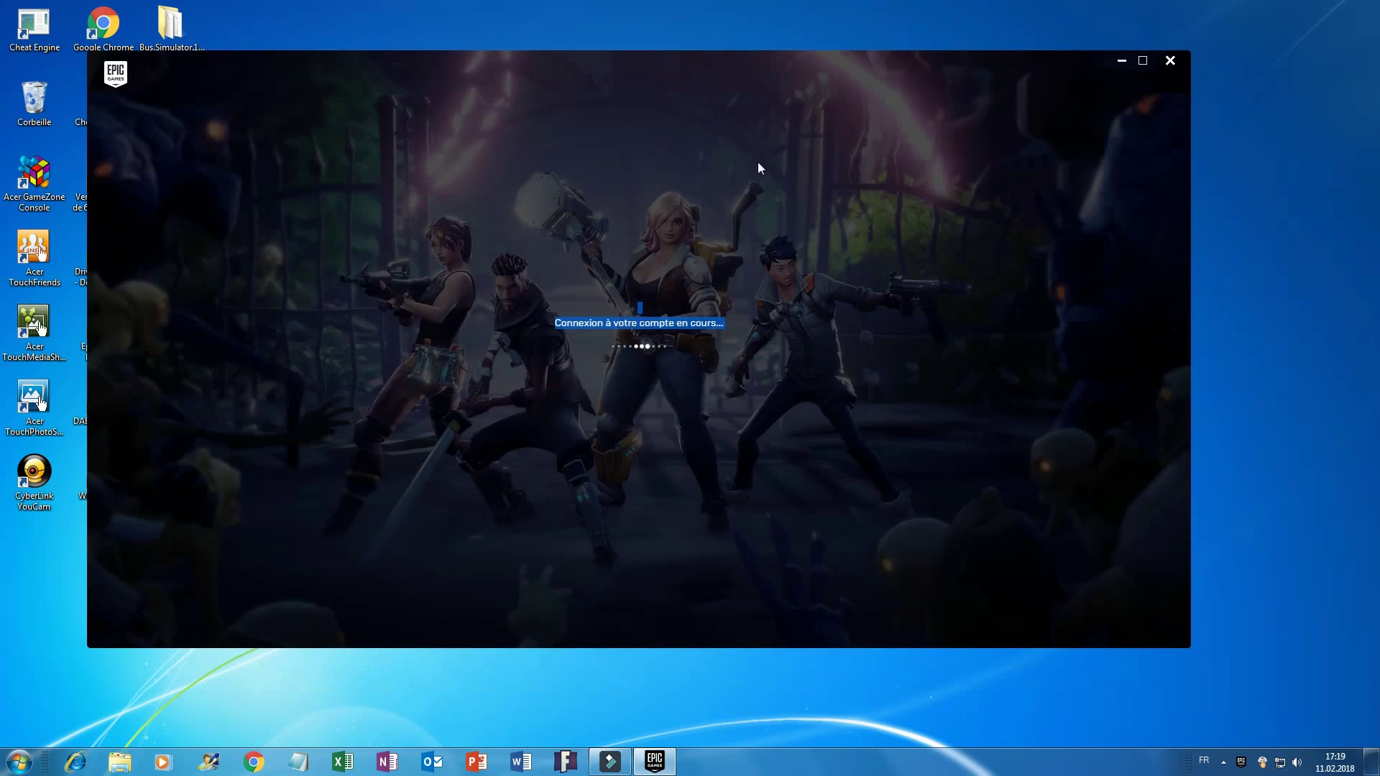
click(1153, 532)
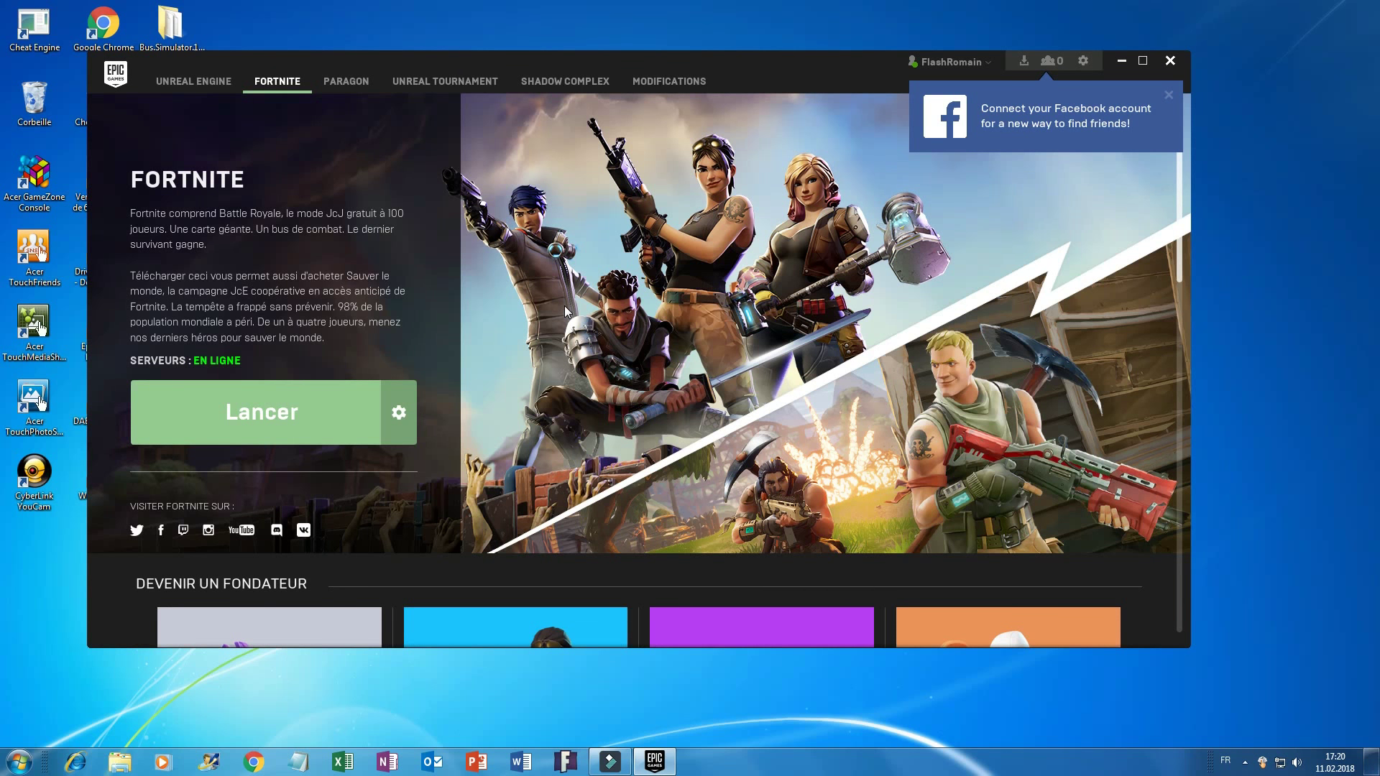
click(992, 65)
click(979, 231)
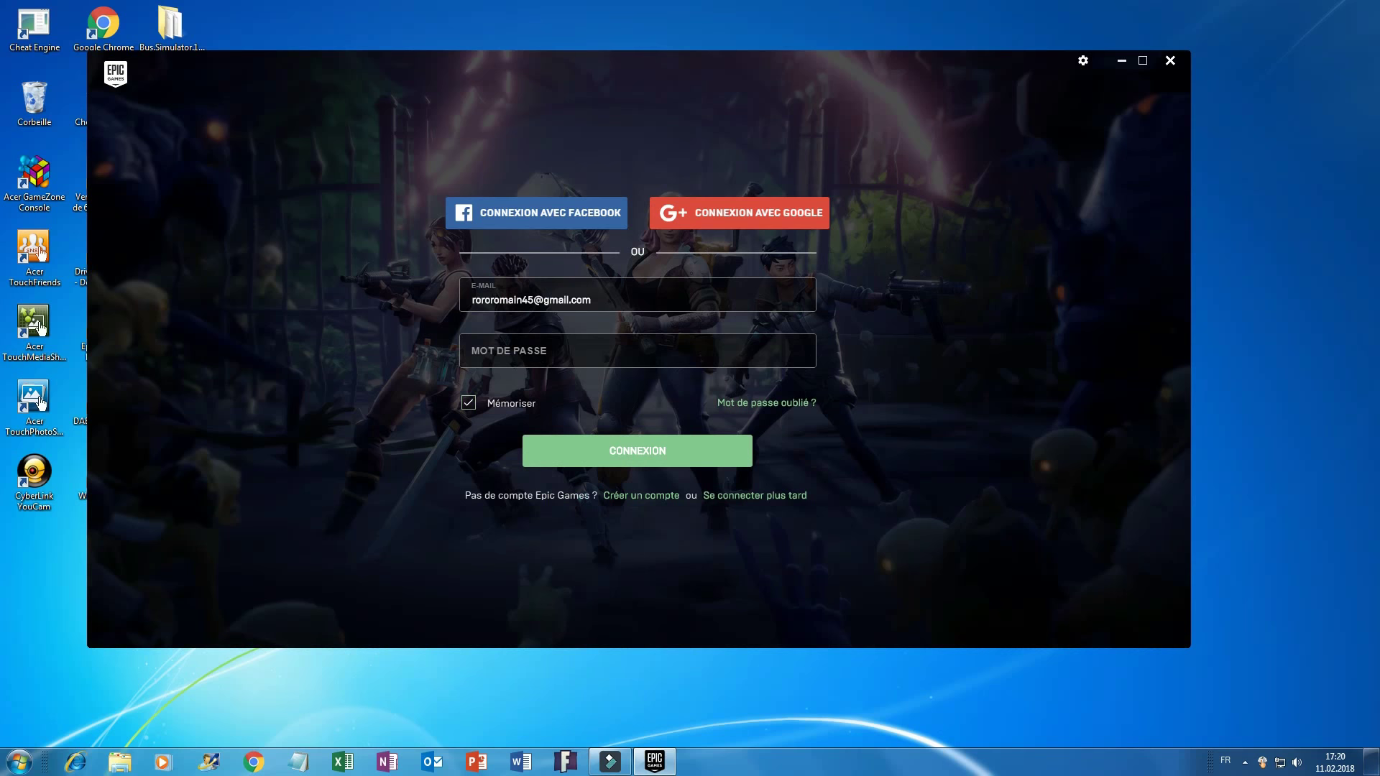
Enter the password and attempt sign-in twice, dismissing both failure messages with OK.
double_click(697, 318)
click(577, 360)
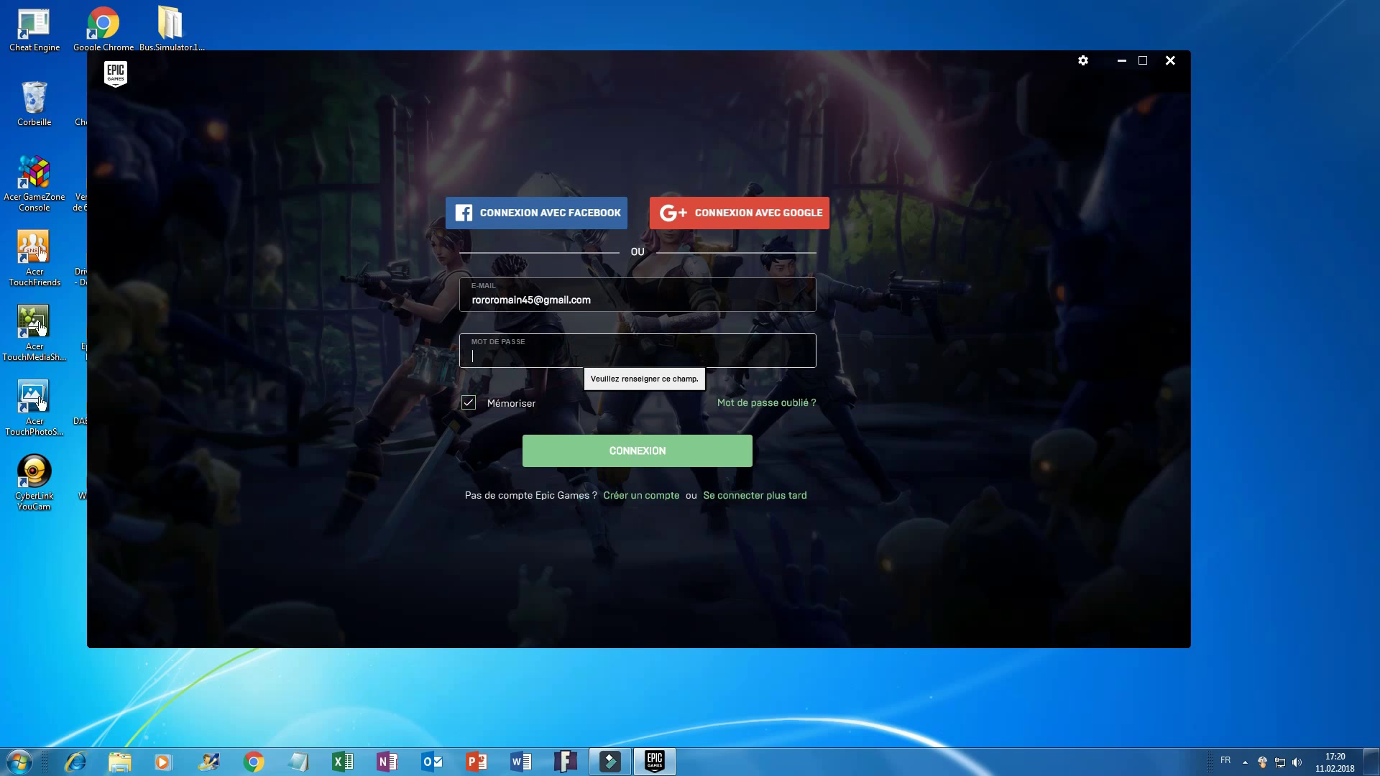
text(•)
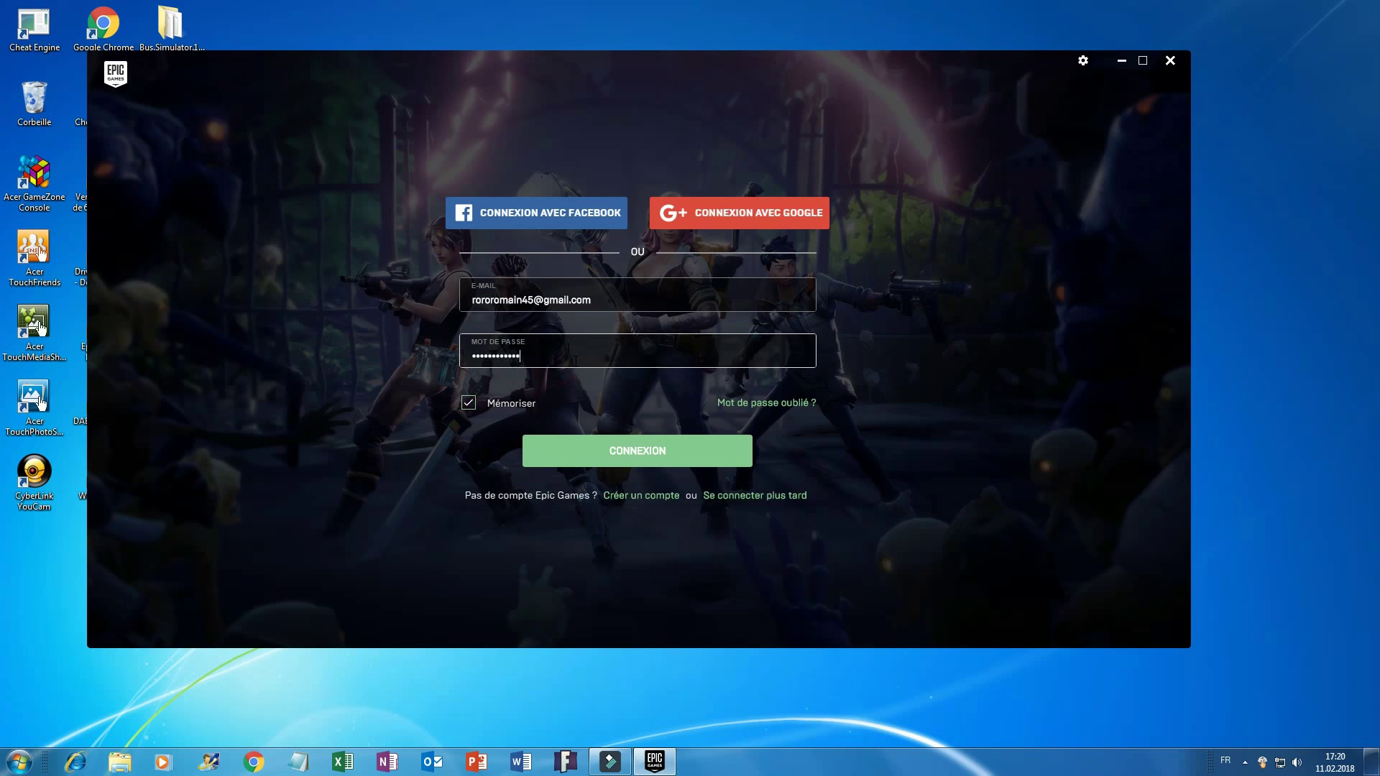
key(Return)
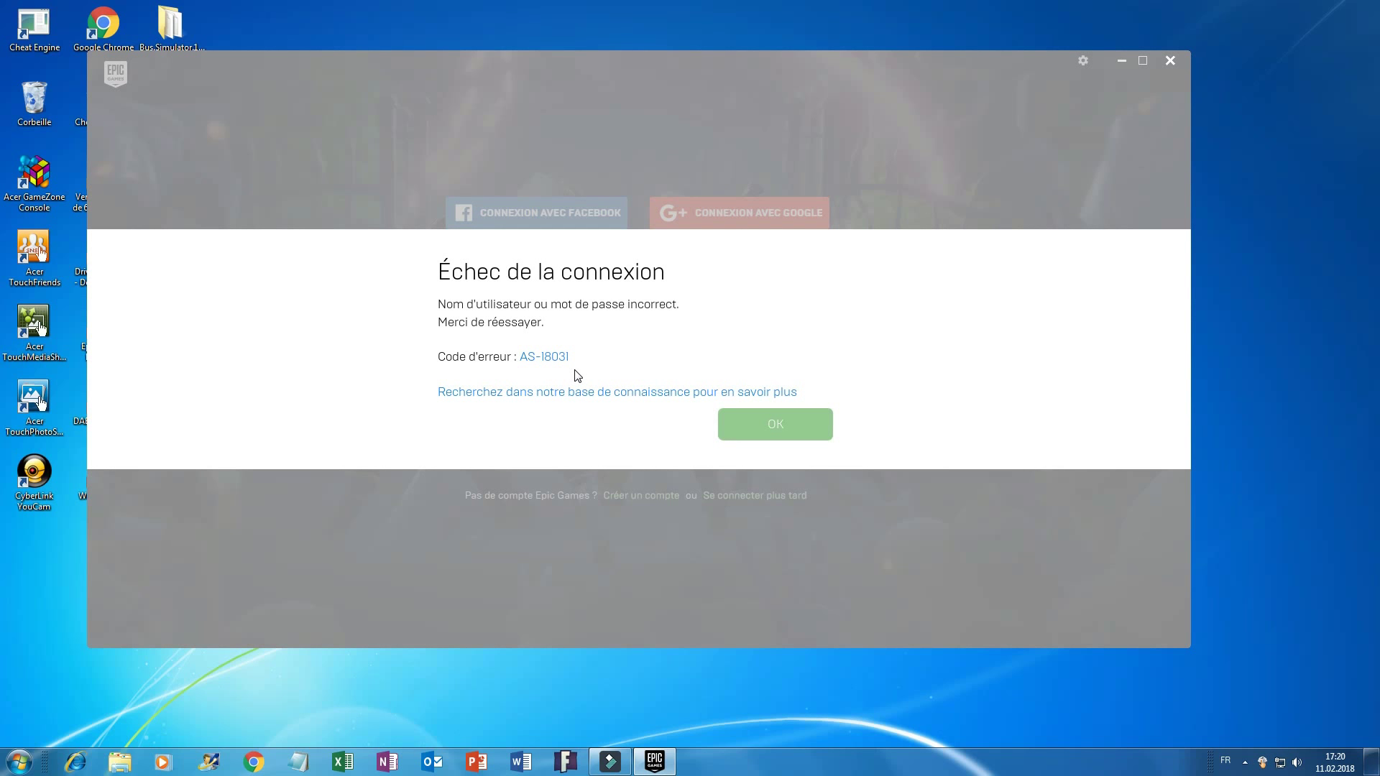
click(789, 430)
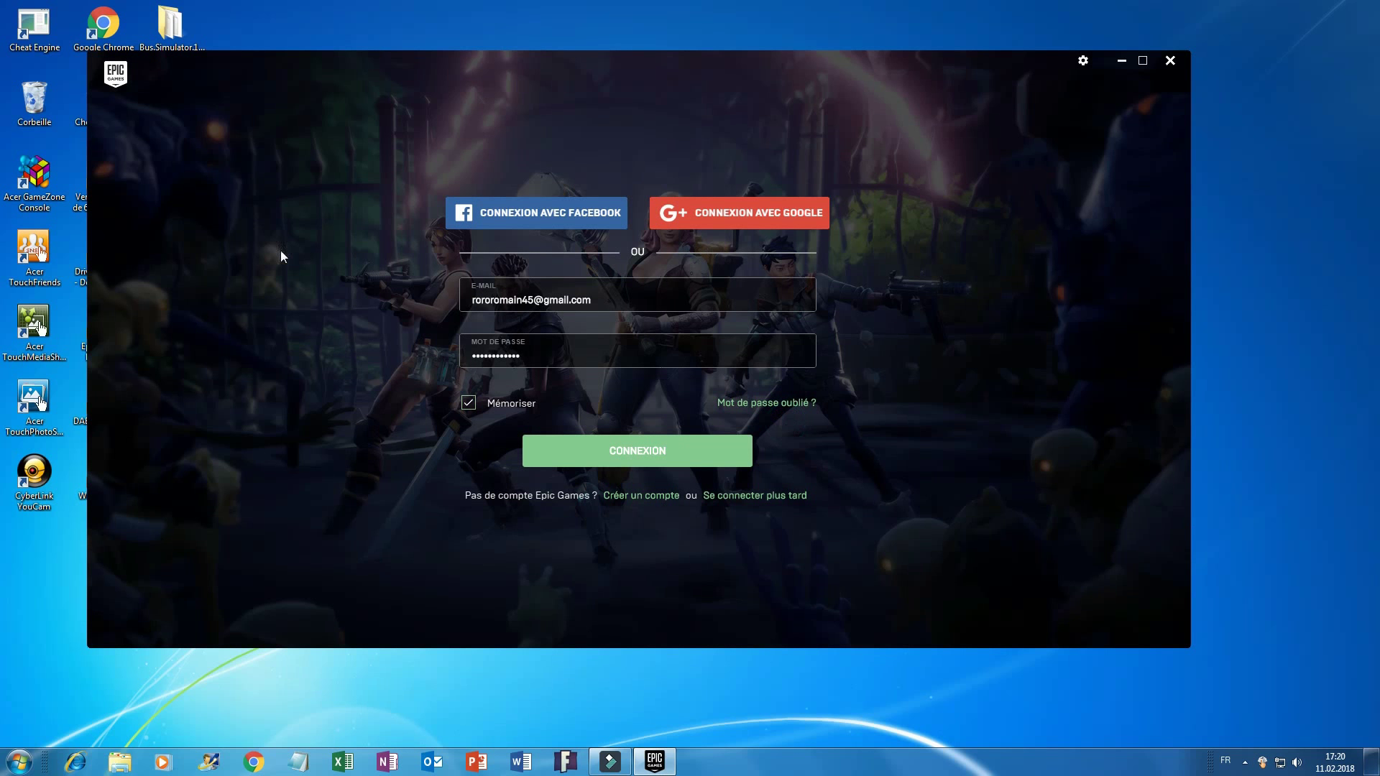
key(Tab)
key(End)
key(Return)
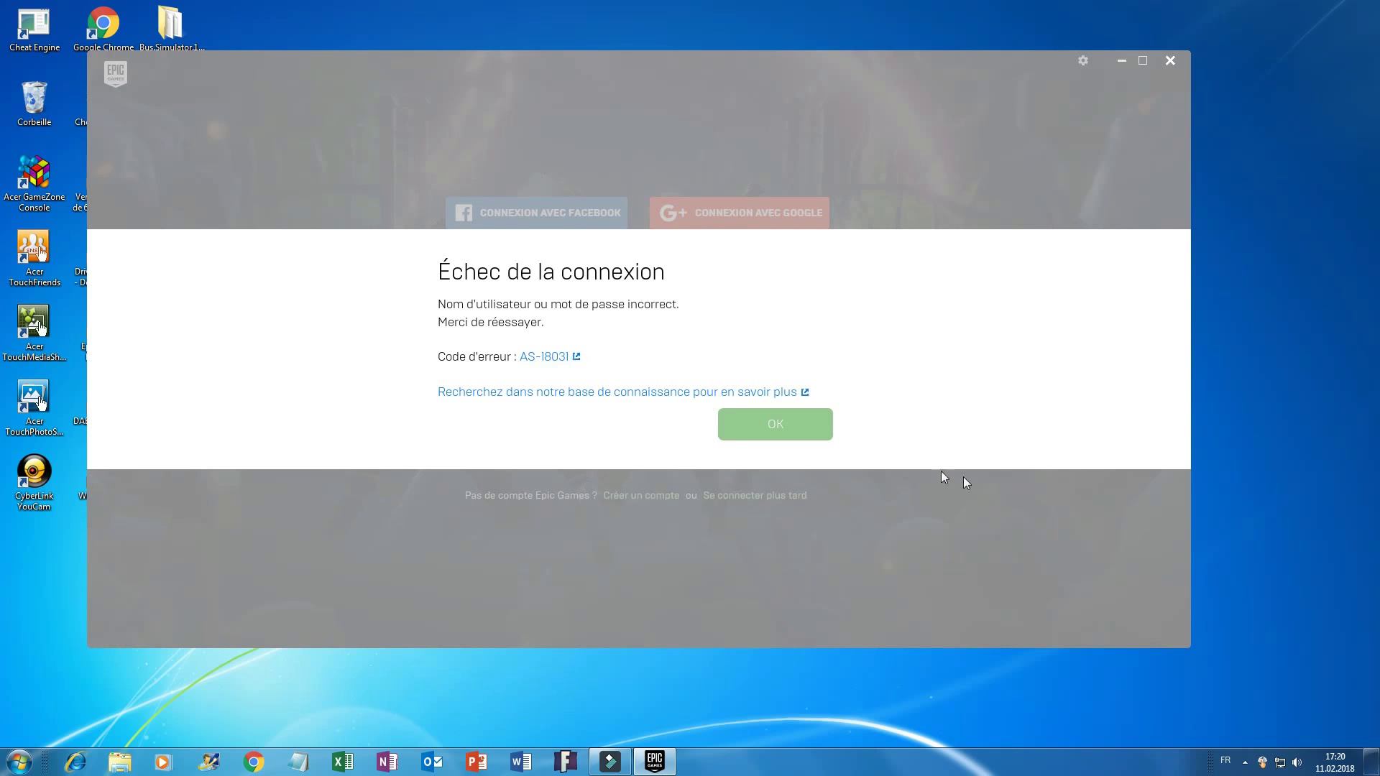
click(814, 431)
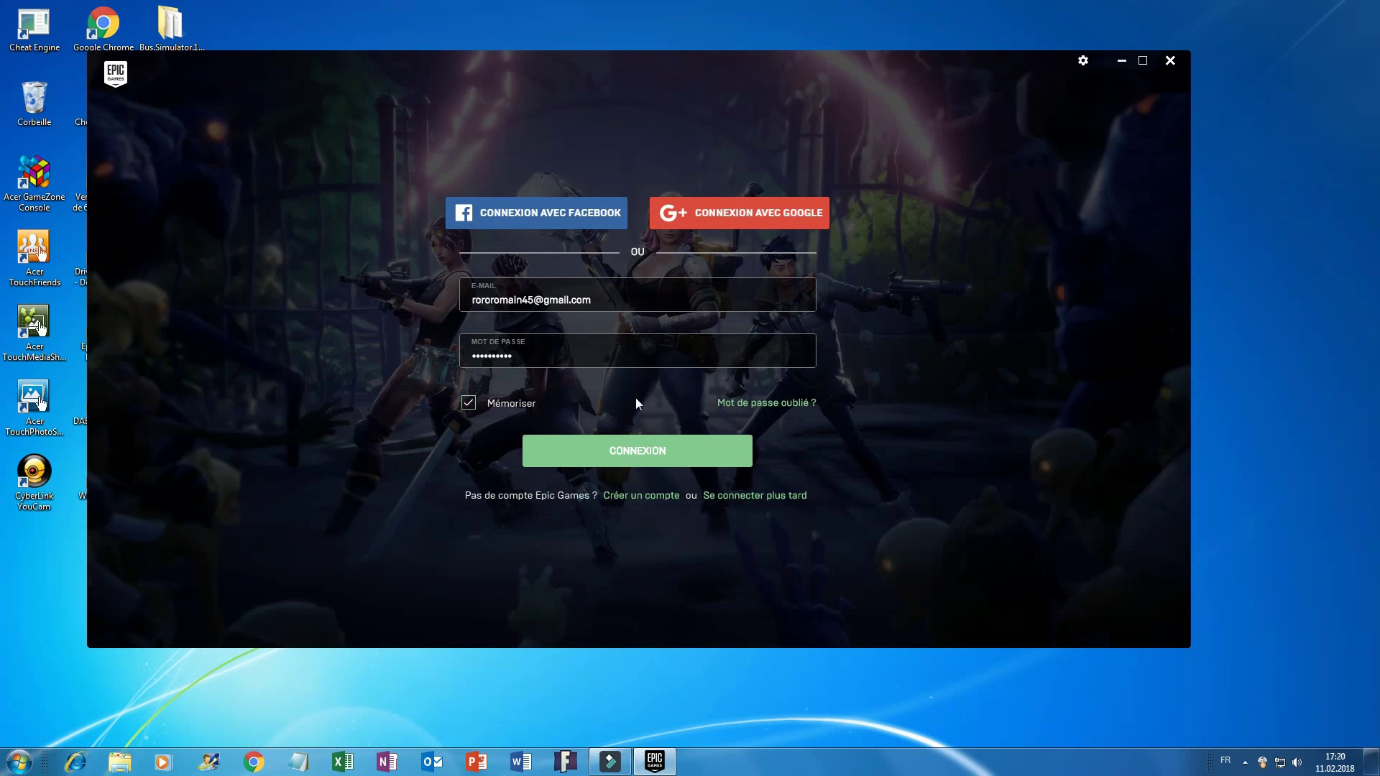
Fix the wrong digit in the e-mail address and sign in with CONNEXION.
click(530, 301)
key(BackSpace)
text(6)
key(Tab)
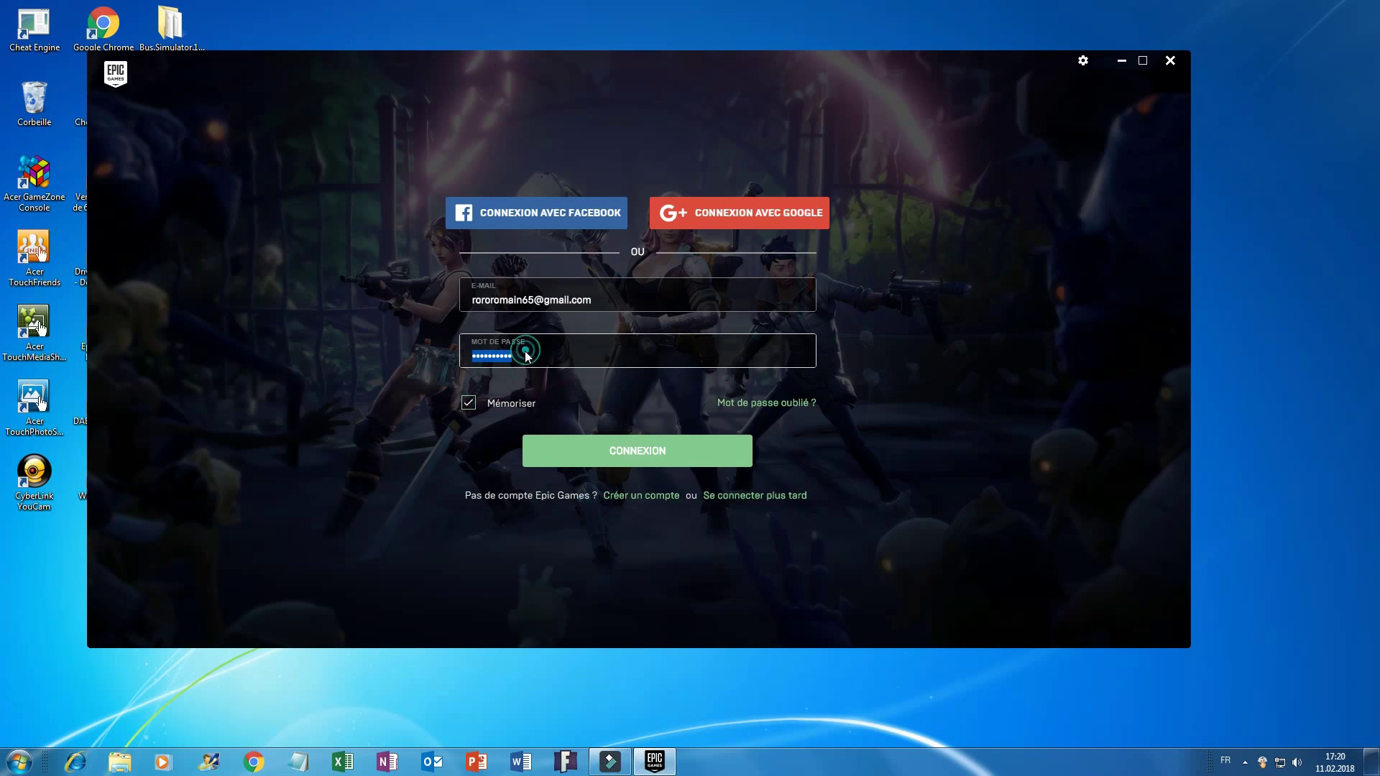
click(511, 356)
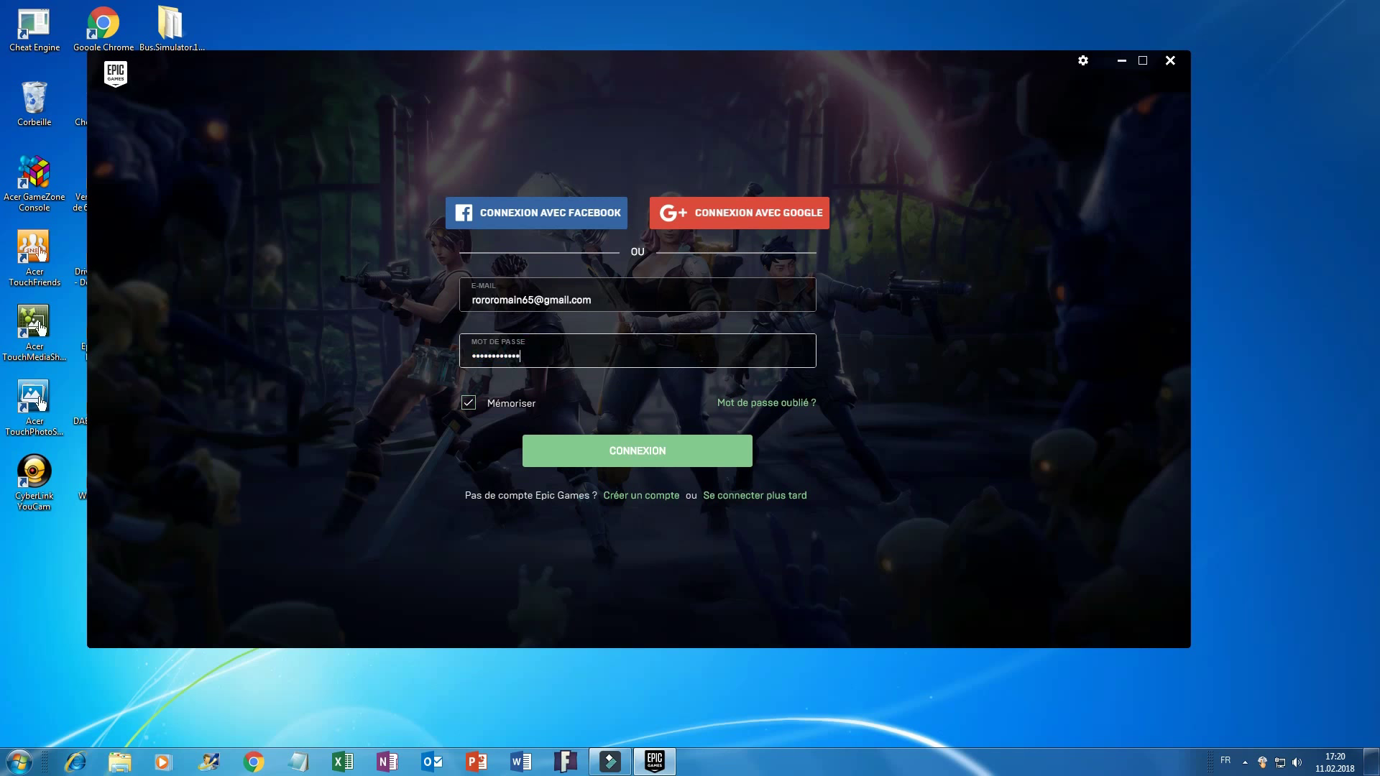
click(562, 444)
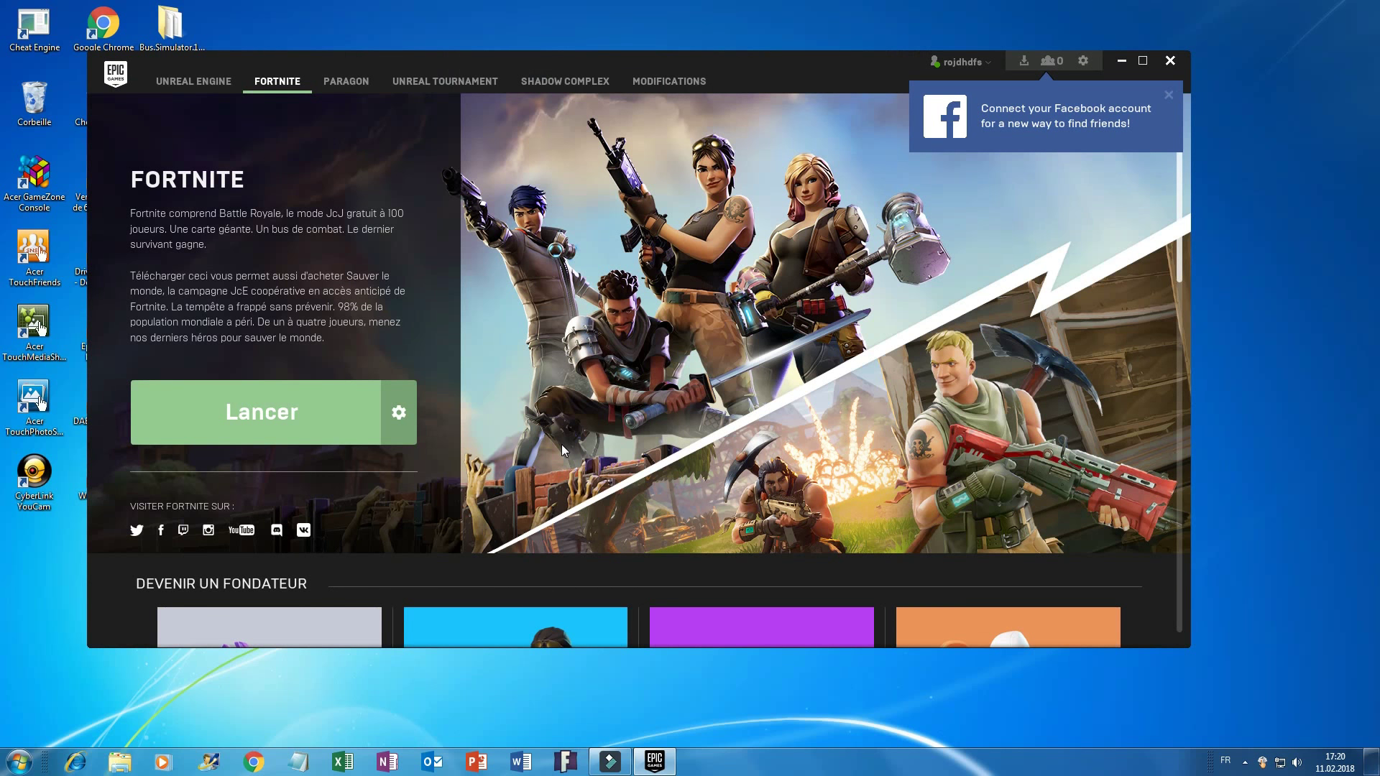
Accept the Fortnite End User Licence Agreement after choosing Lancer.
click(333, 405)
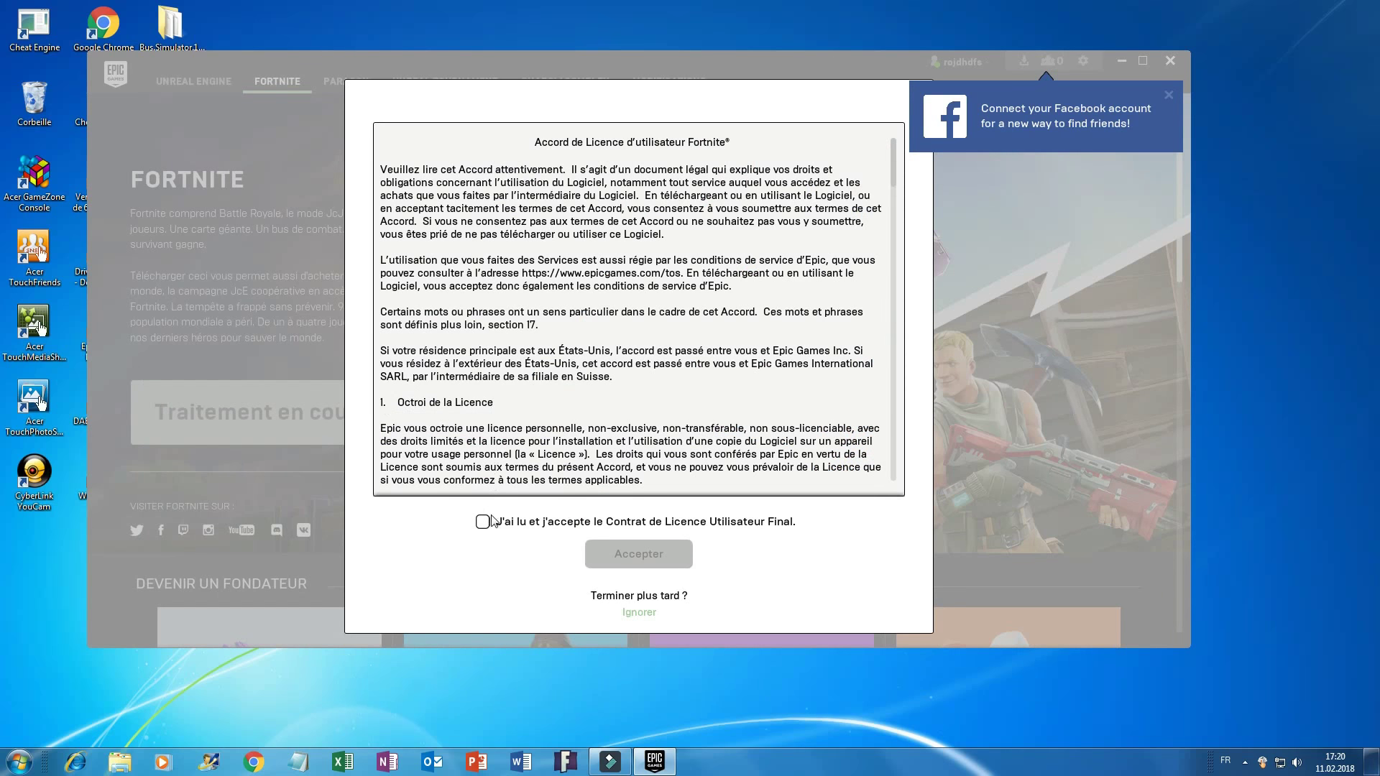
click(483, 523)
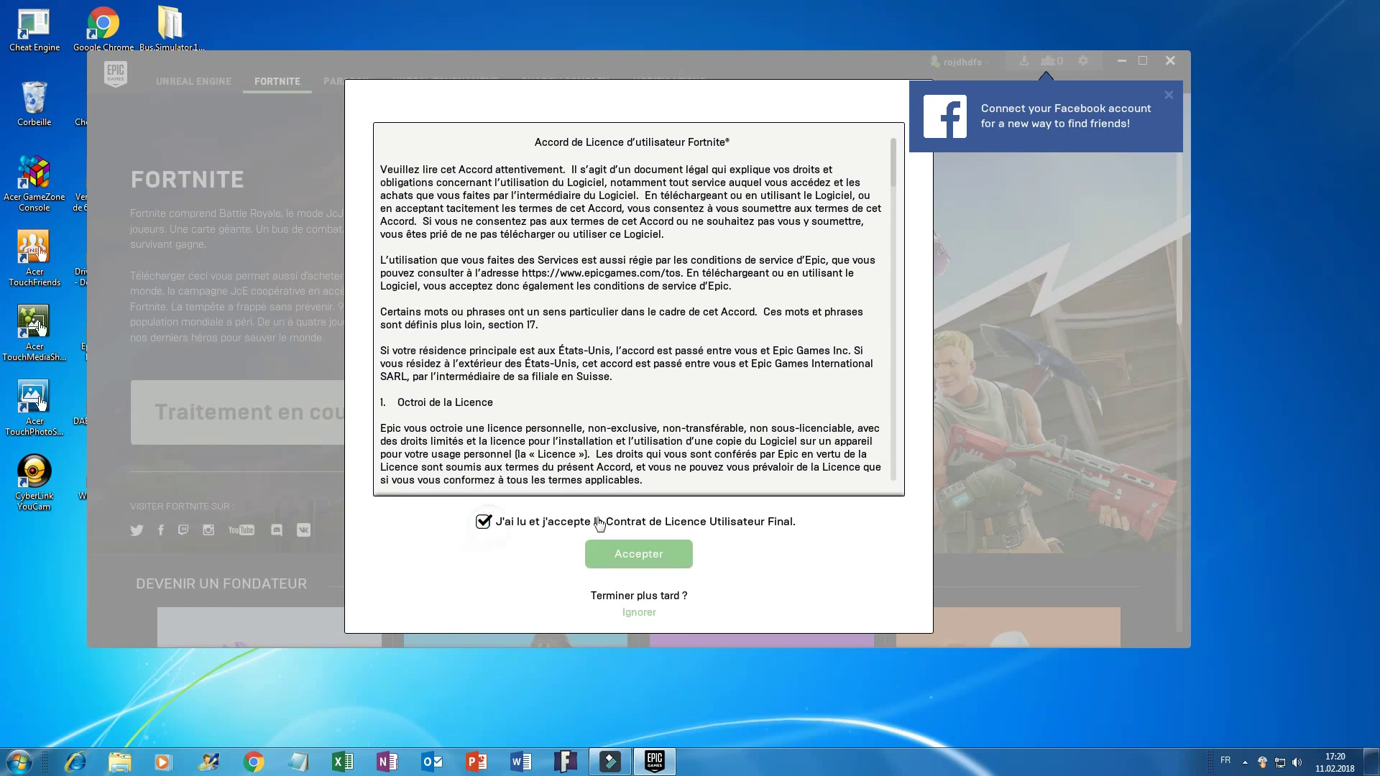
click(633, 550)
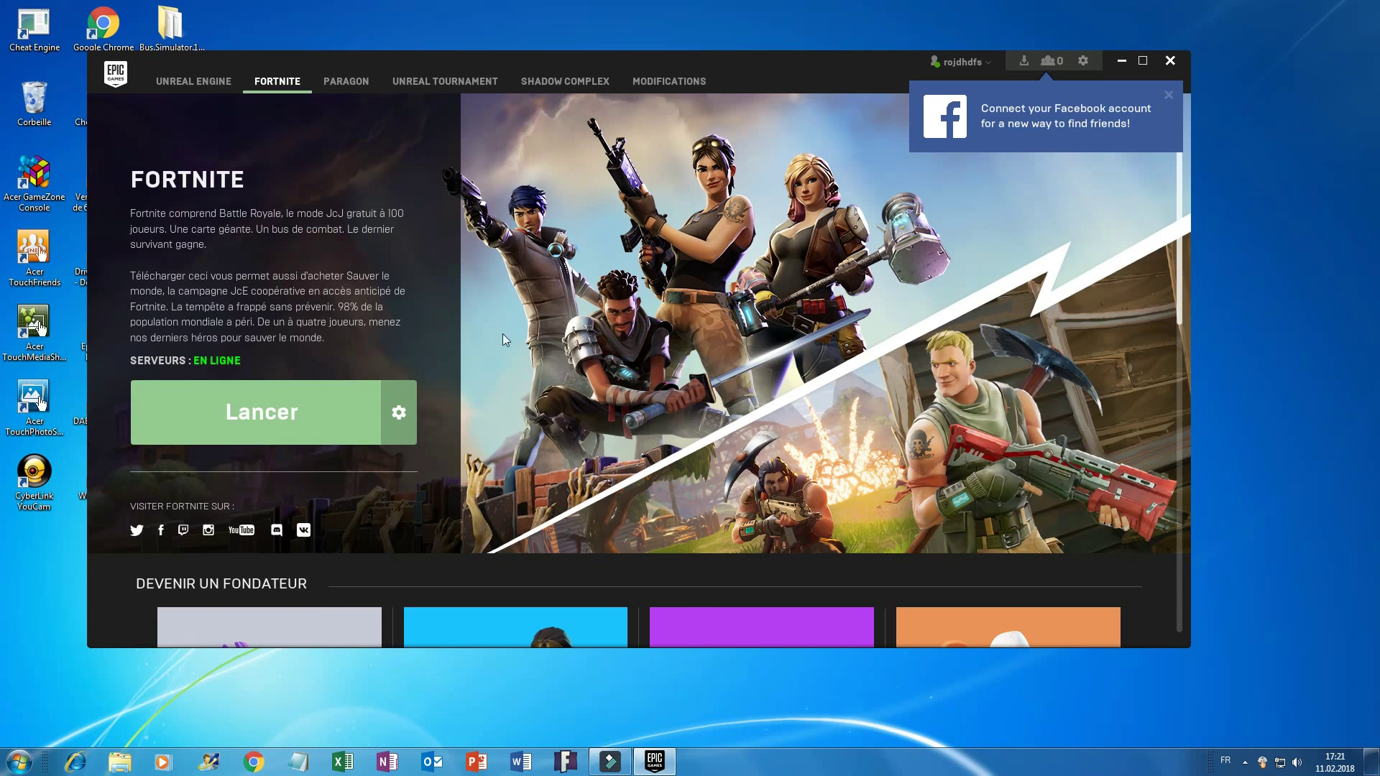
Briefly raise Filmora and minimise it again.
click(610, 762)
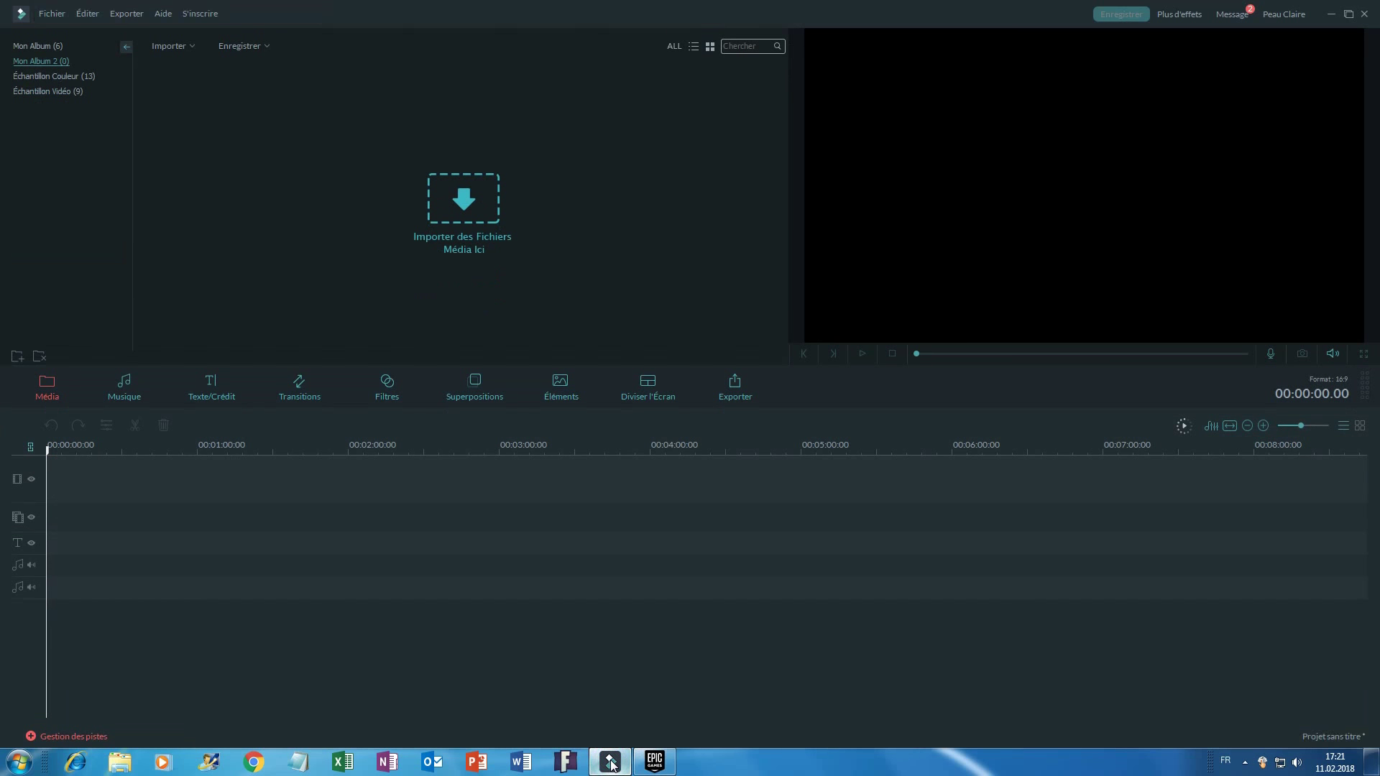
click(611, 763)
mouse_move(651, 763)
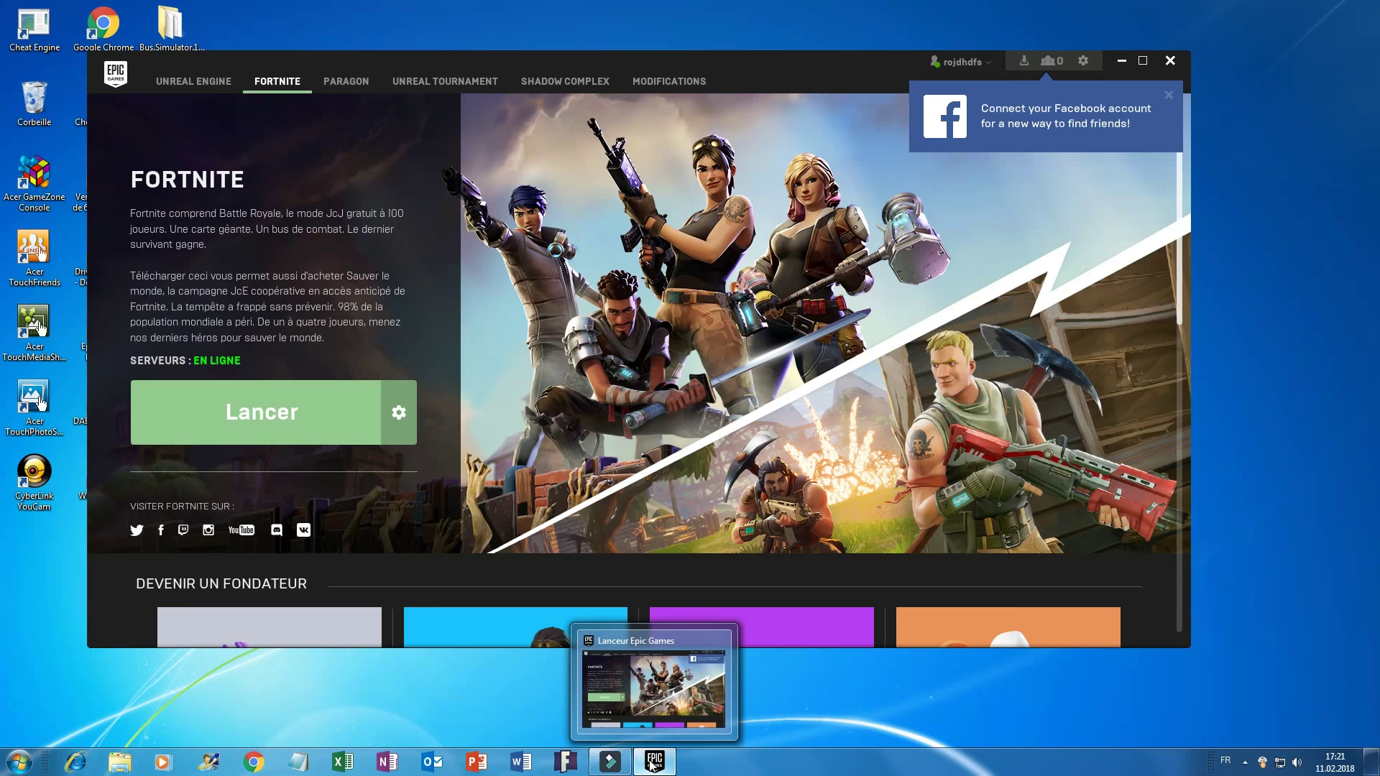